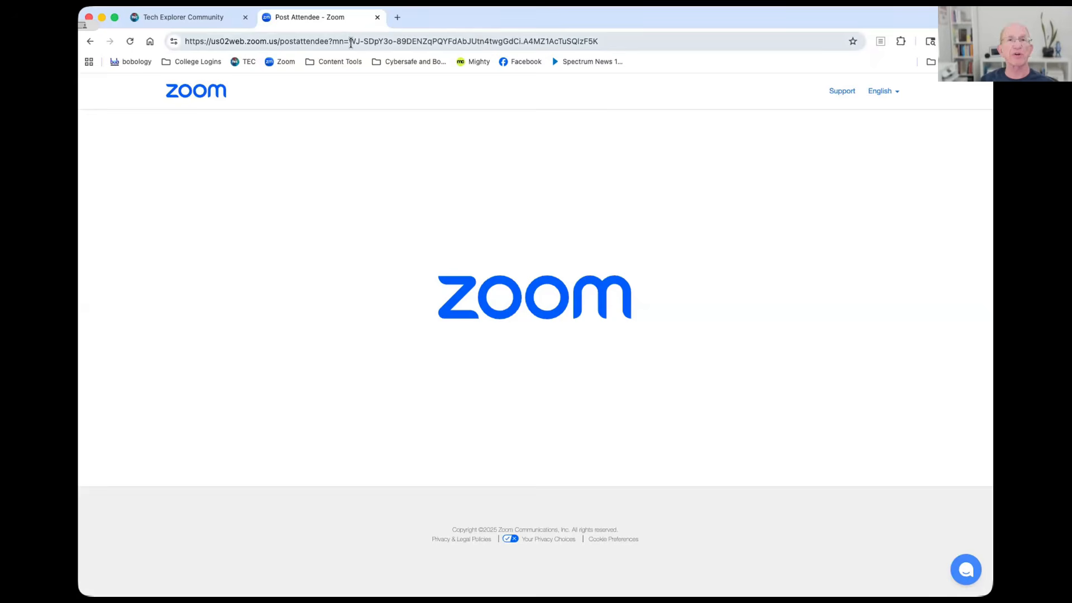
# Open NotebookLM from the Google apps list in a new browser tab
pyautogui.click(396, 18)
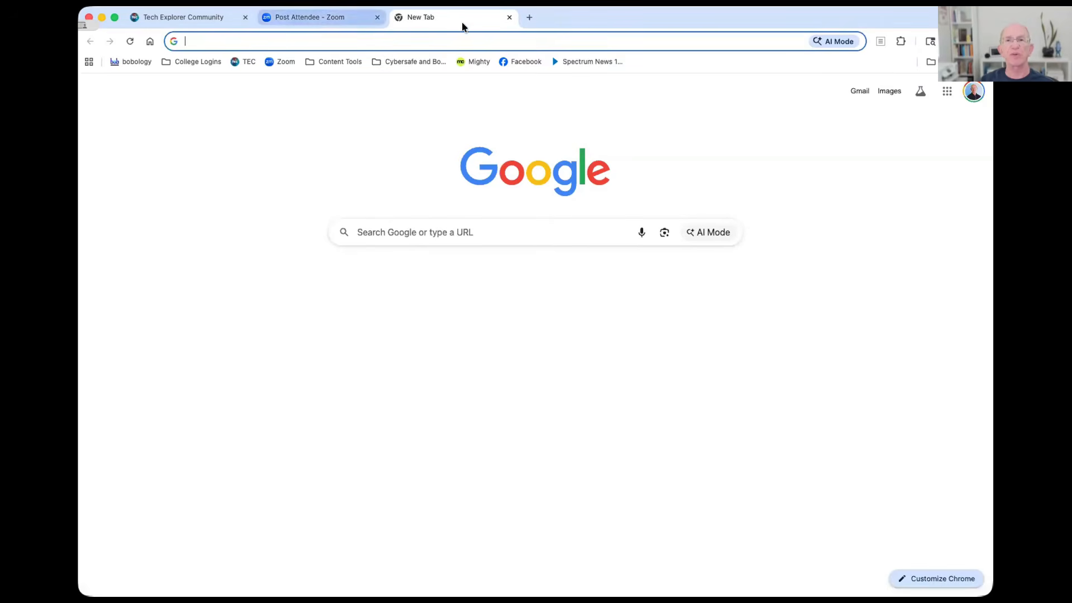
pyautogui.click(943, 91)
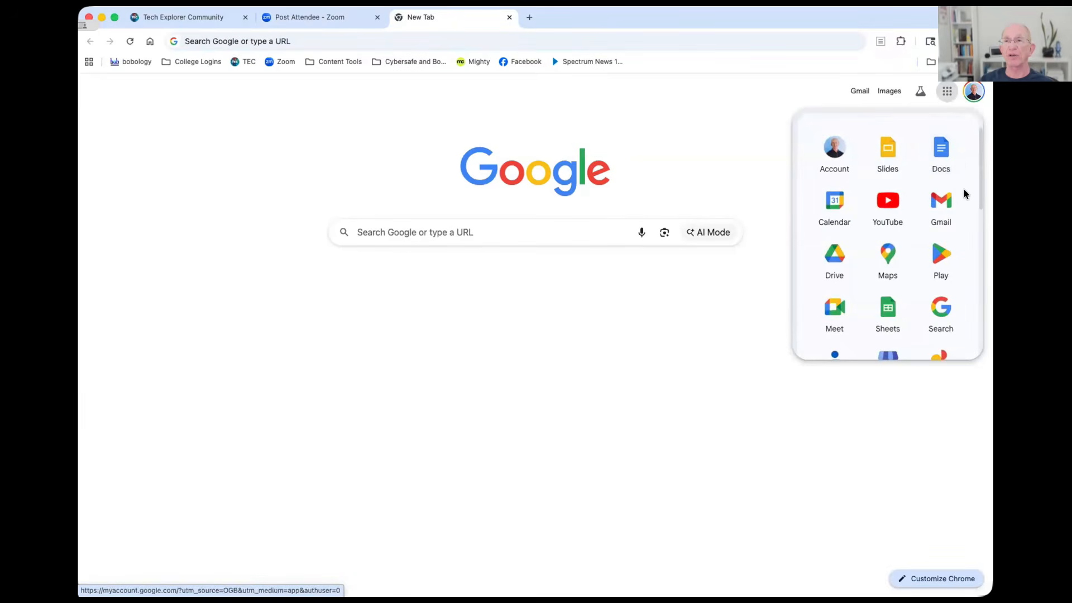
pyautogui.scroll(-10, 964, 194)
pyautogui.scroll(-10, 964, 194)
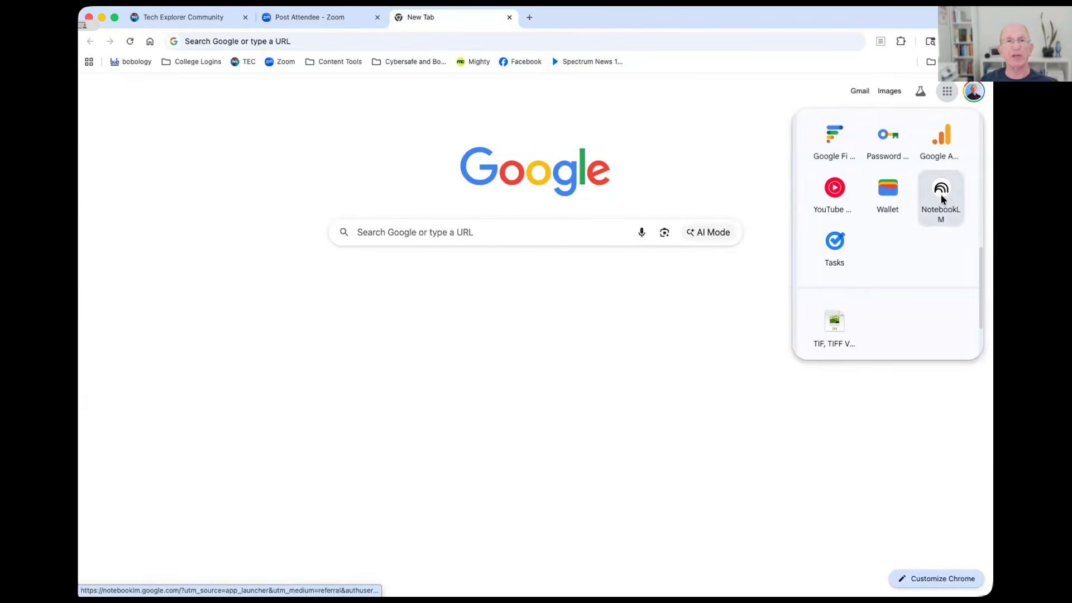
pyautogui.click(940, 195)
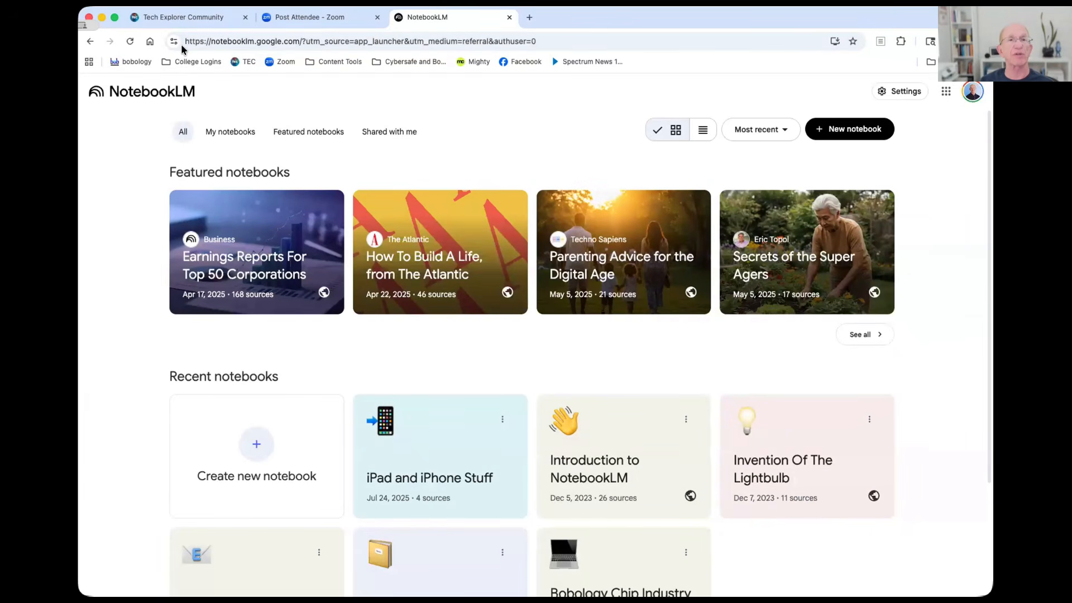
pyautogui.moveTo(184, 51)
pyautogui.mouseDown()
pyautogui.moveTo(303, 52)
pyautogui.moveTo(303, 34)
pyautogui.moveTo(184, 31)
pyautogui.moveTo(185, 50)
pyautogui.mouseUp()
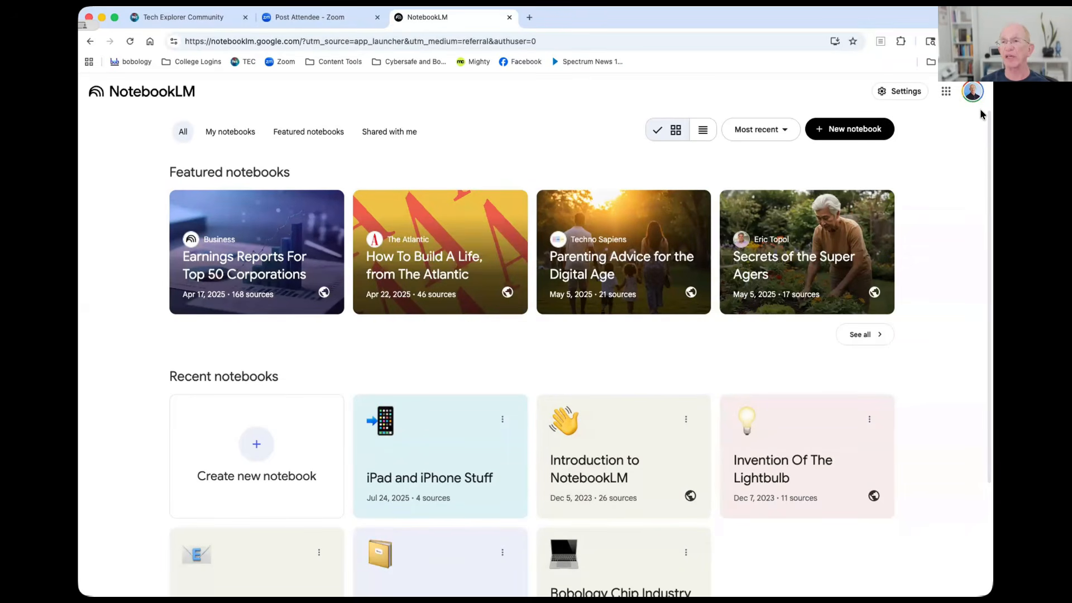
pyautogui.moveTo(958, 113); pyautogui.dragTo(986, 112)
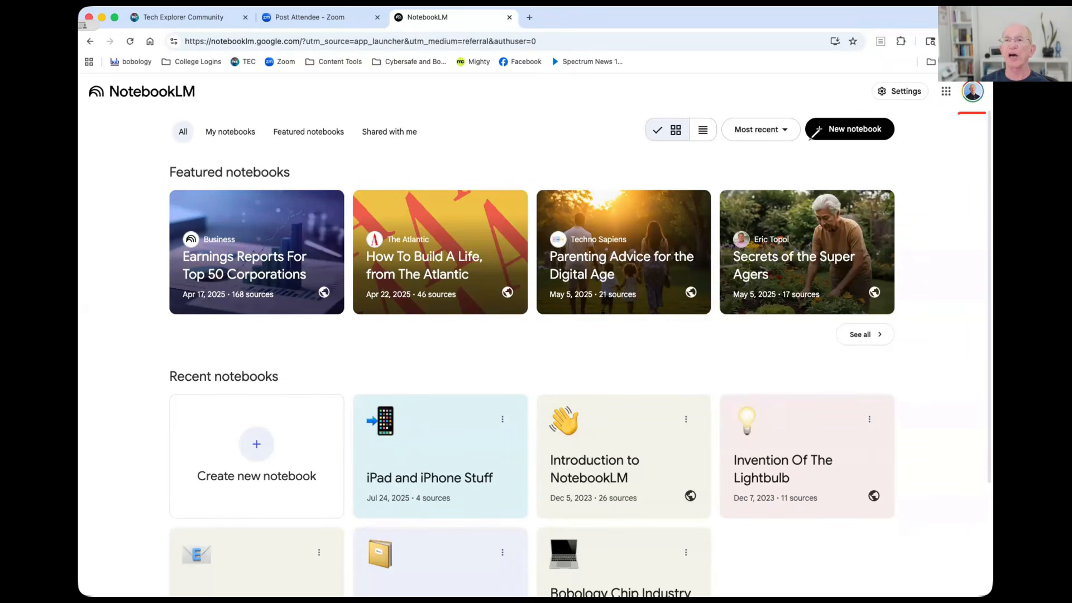
pyautogui.moveTo(809, 146)
pyautogui.mouseDown()
pyautogui.moveTo(916, 121)
pyautogui.moveTo(795, 118)
pyautogui.moveTo(807, 140)
pyautogui.mouseUp()
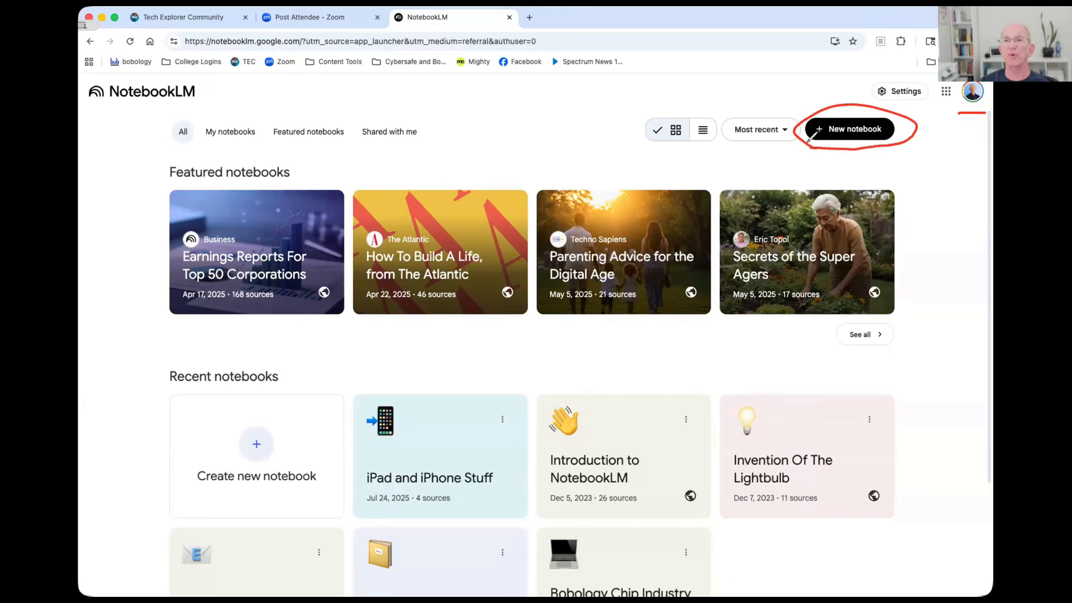
pyautogui.moveTo(731, 146); pyautogui.dragTo(794, 145)
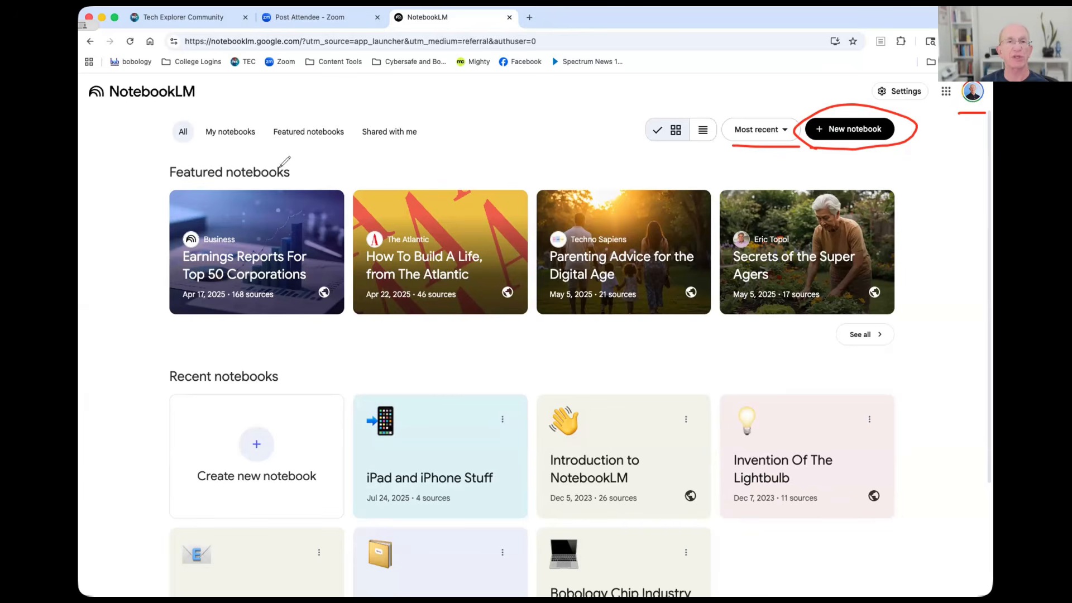
pyautogui.moveTo(166, 147); pyautogui.dragTo(197, 147)
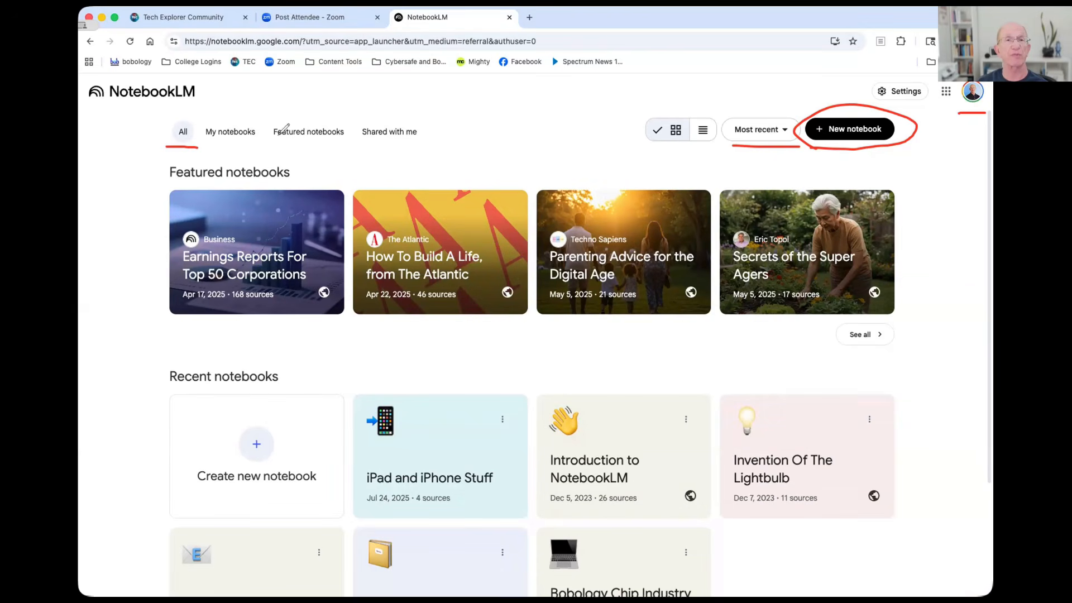
pyautogui.moveTo(207, 137); pyautogui.dragTo(343, 135)
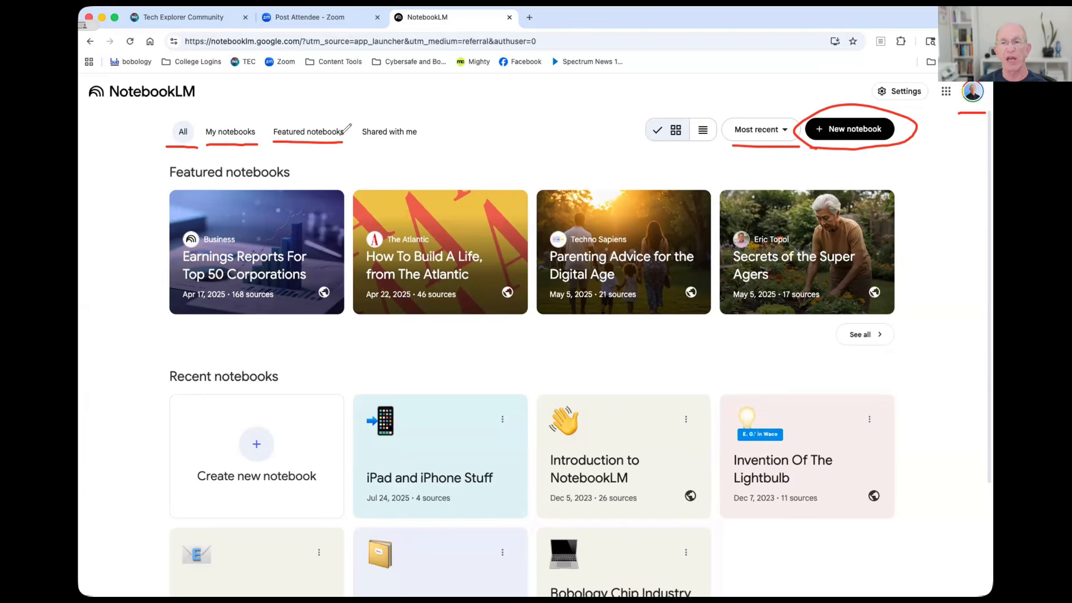
pyautogui.moveTo(360, 138); pyautogui.dragTo(420, 136)
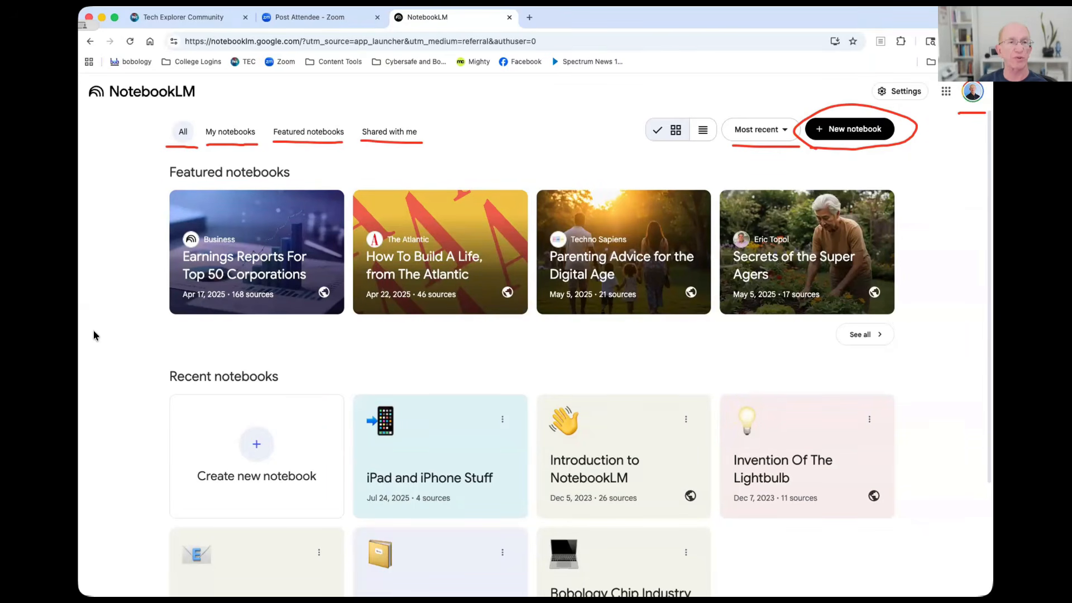
pyautogui.click(124, 369)
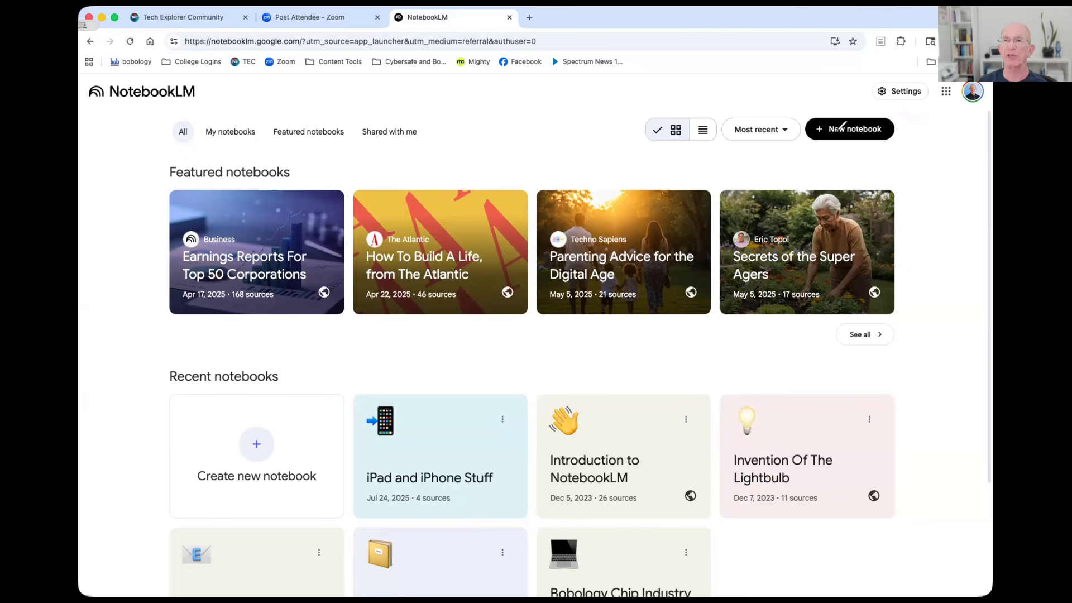
pyautogui.moveTo(813, 154); pyautogui.dragTo(889, 148)
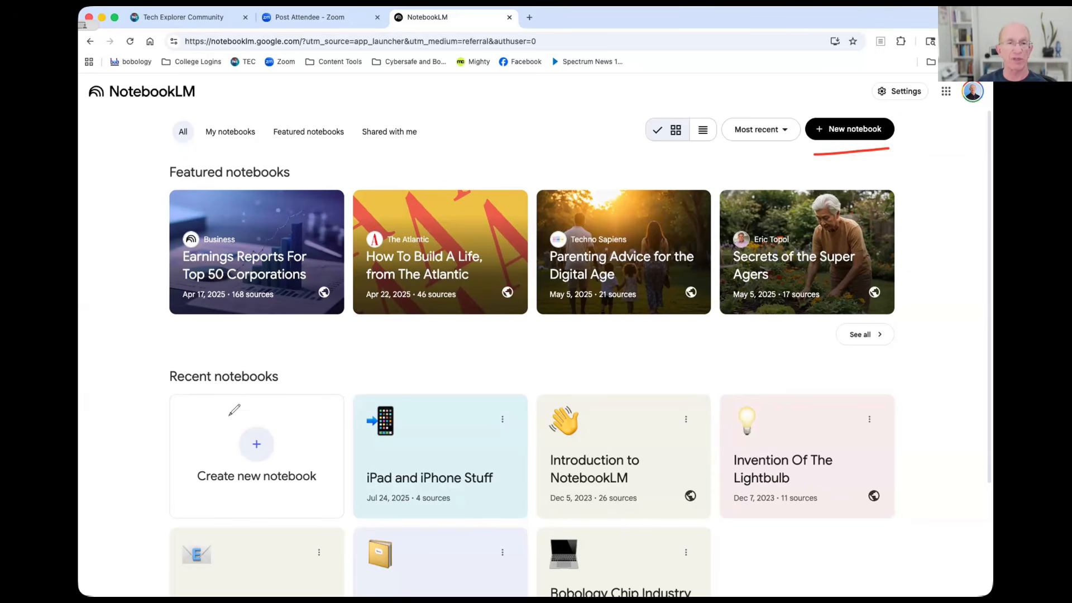
pyautogui.moveTo(256, 409)
pyautogui.mouseDown()
pyautogui.moveTo(279, 397)
pyautogui.moveTo(267, 397)
pyautogui.mouseUp()
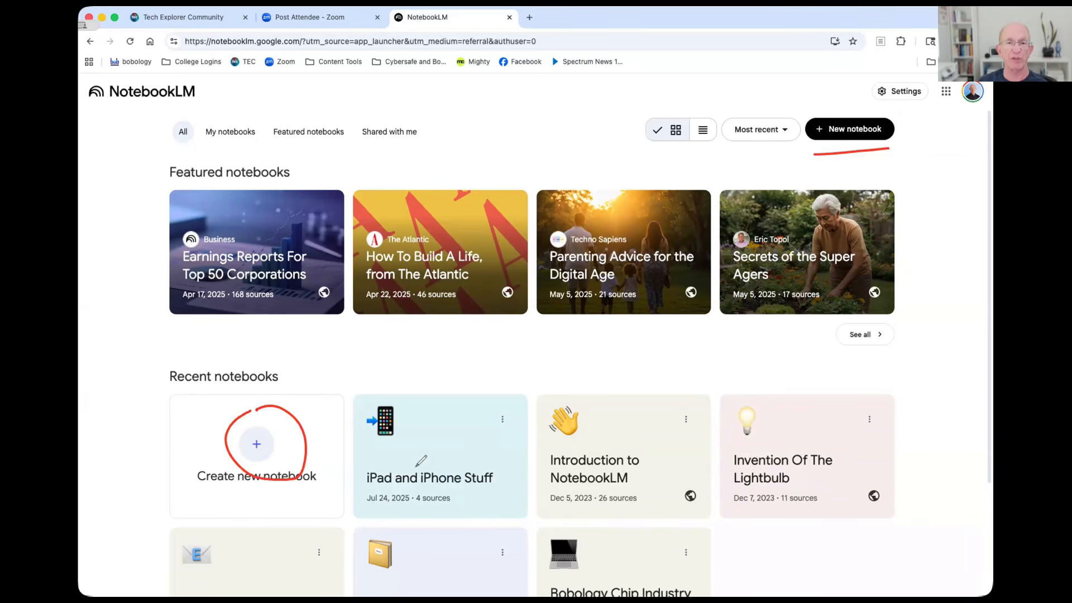
pyautogui.moveTo(371, 454); pyautogui.dragTo(422, 455)
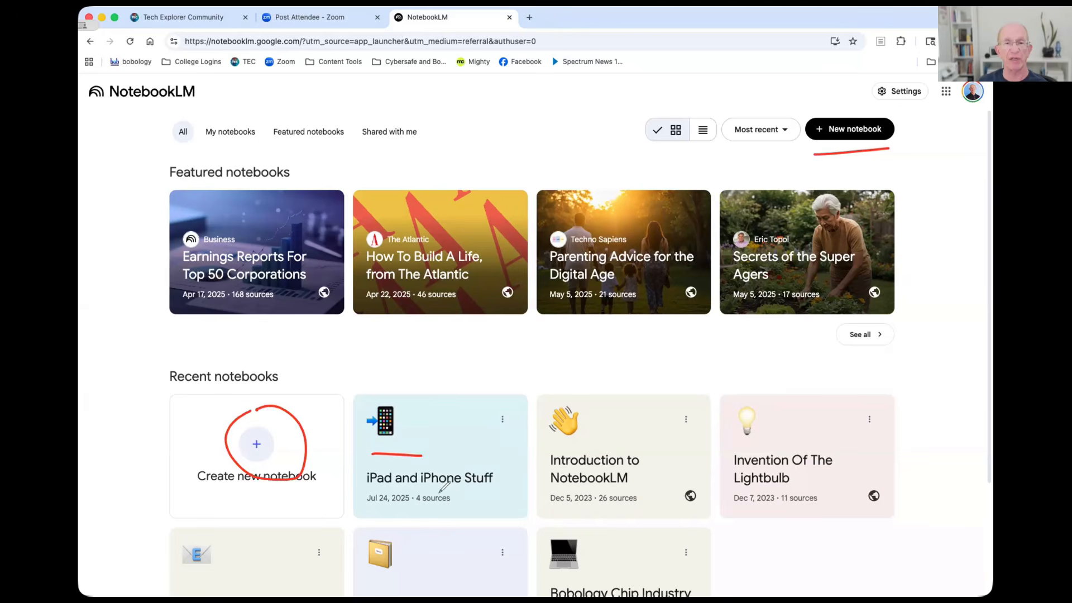
pyautogui.moveTo(407, 506); pyautogui.dragTo(447, 506)
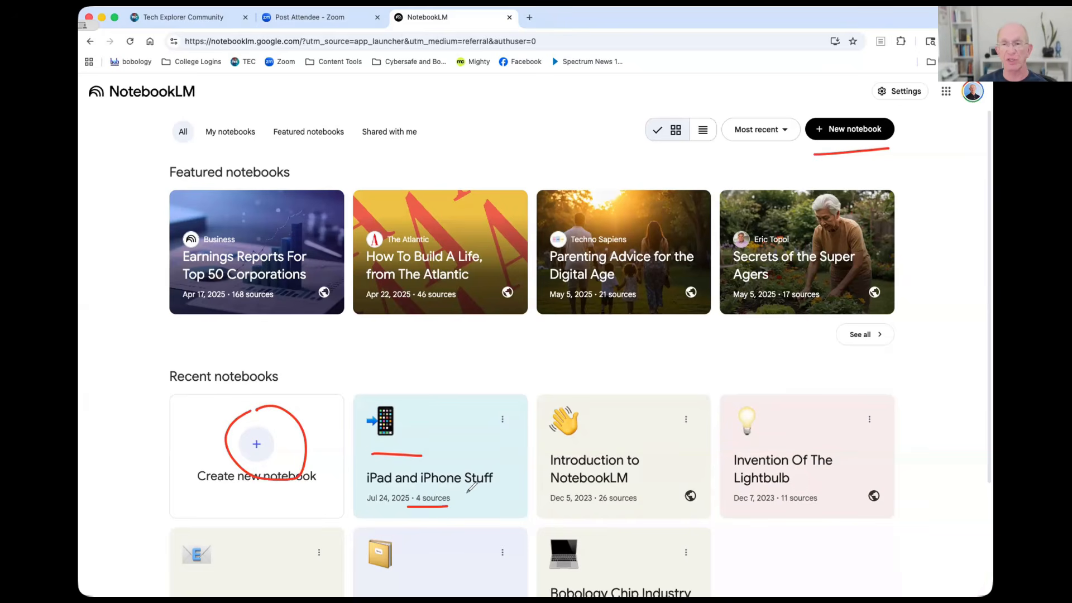
pyautogui.moveTo(596, 506); pyautogui.dragTo(635, 506)
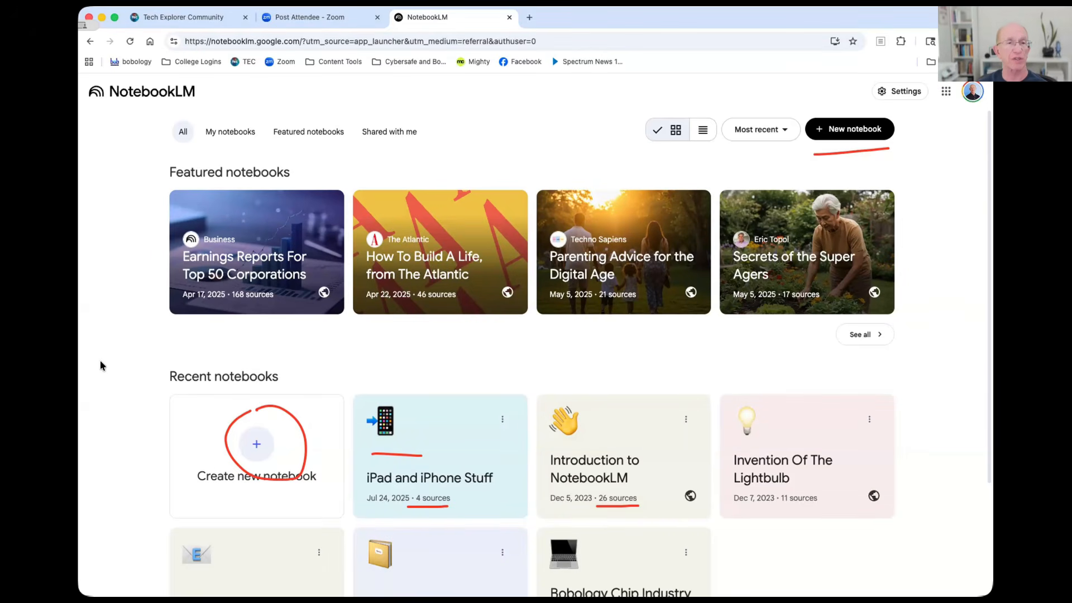
pyautogui.click(136, 368)
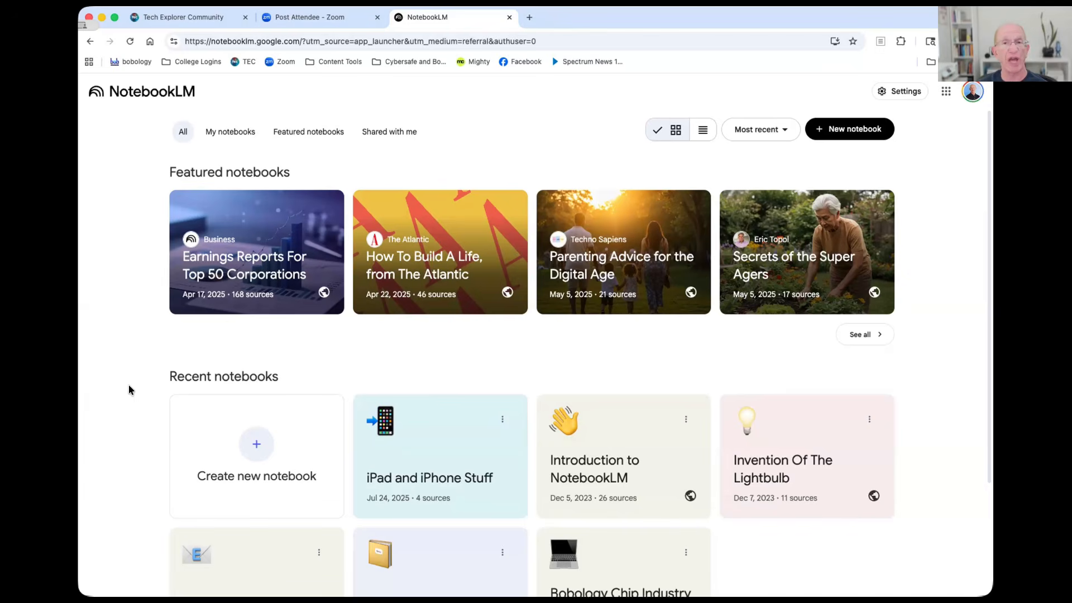
# Create a new notebook and upload the local file "Why You Should Learn Prompt Engineering" as its first source
pyautogui.click(252, 445)
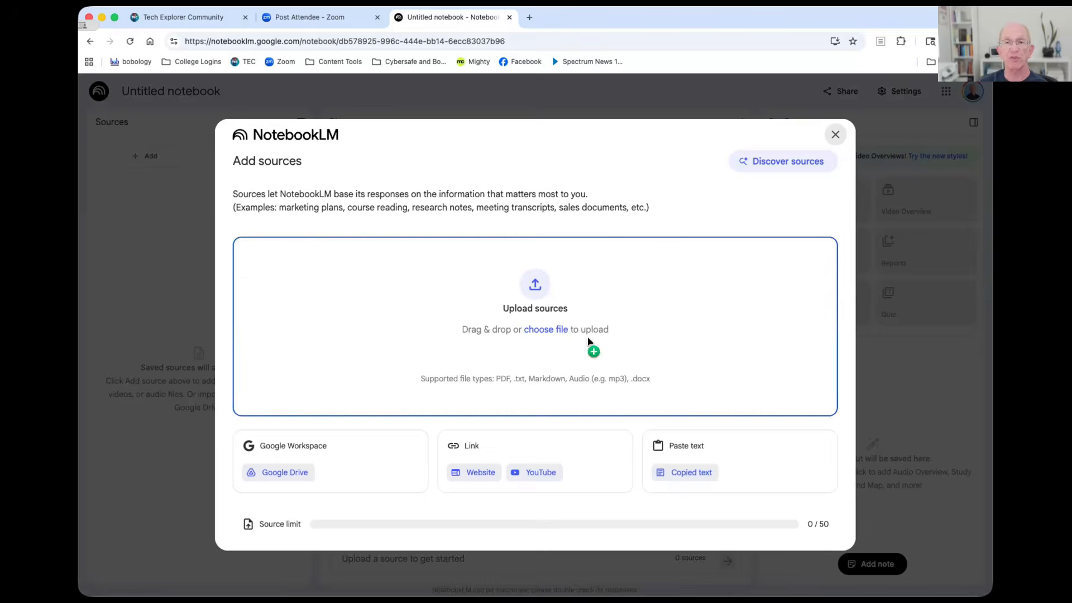
pyautogui.moveTo(591, 346); pyautogui.dragTo(589, 345)
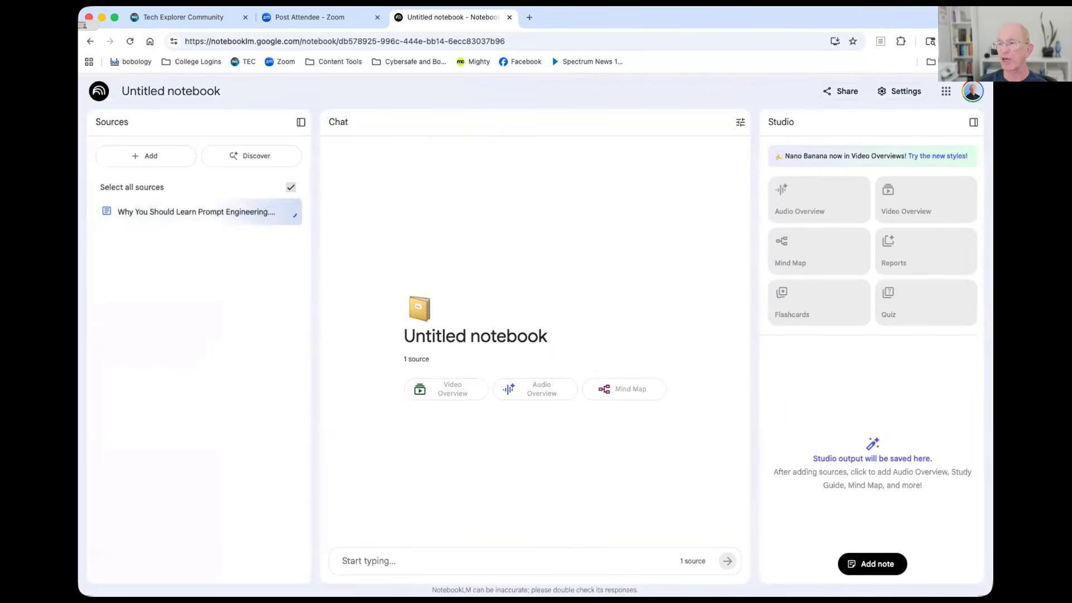
pyautogui.moveTo(681, 403); pyautogui.dragTo(528, 372)
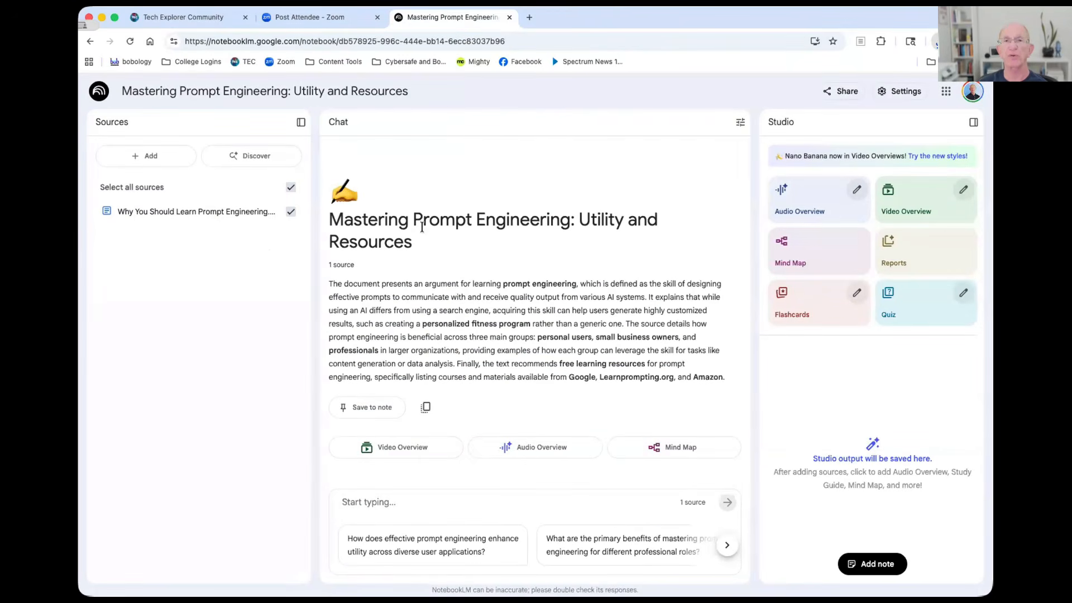
# Add the "Why You Should Learn Prompt Engineering" and "2025 06 01 How AI is Helping in Senior" documents from Google Drive as sources
pyautogui.click(160, 157)
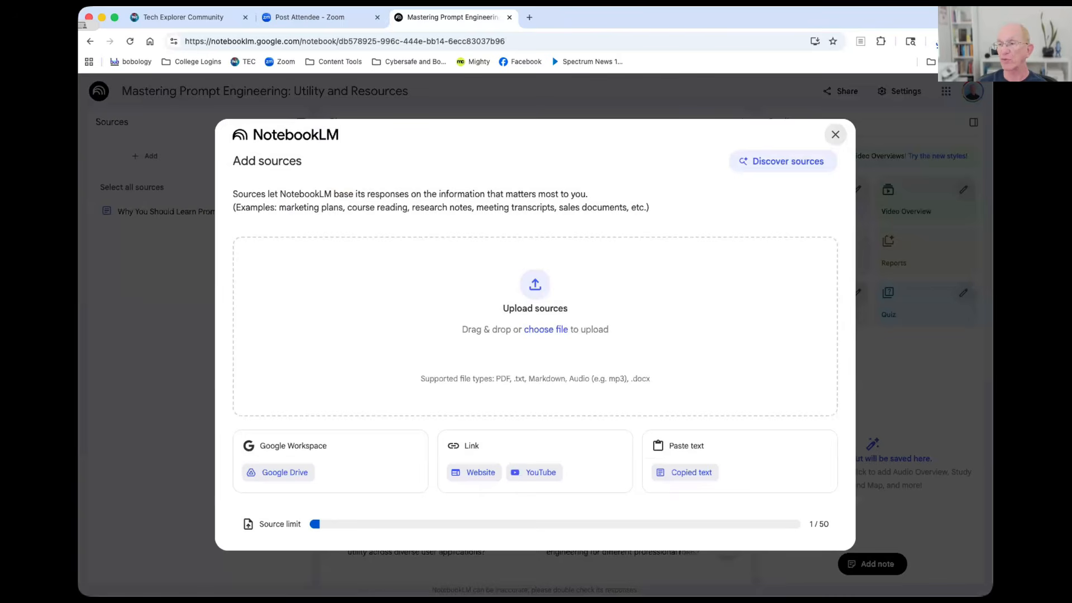
pyautogui.moveTo(781, 393); pyautogui.dragTo(507, 310)
pyautogui.click(699, 567)
pyautogui.click(287, 470)
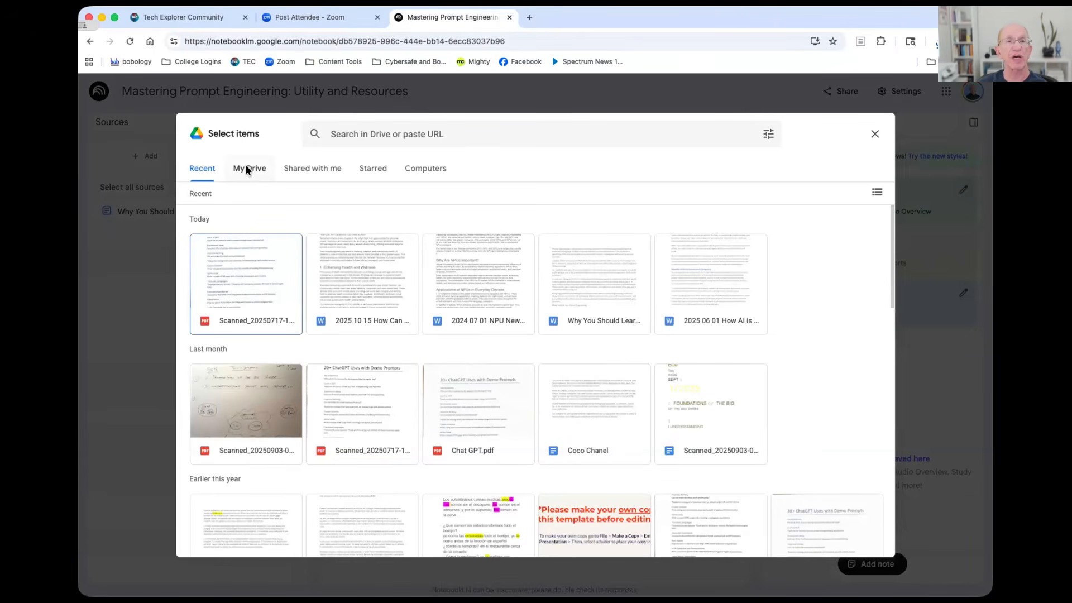
pyautogui.click(594, 285)
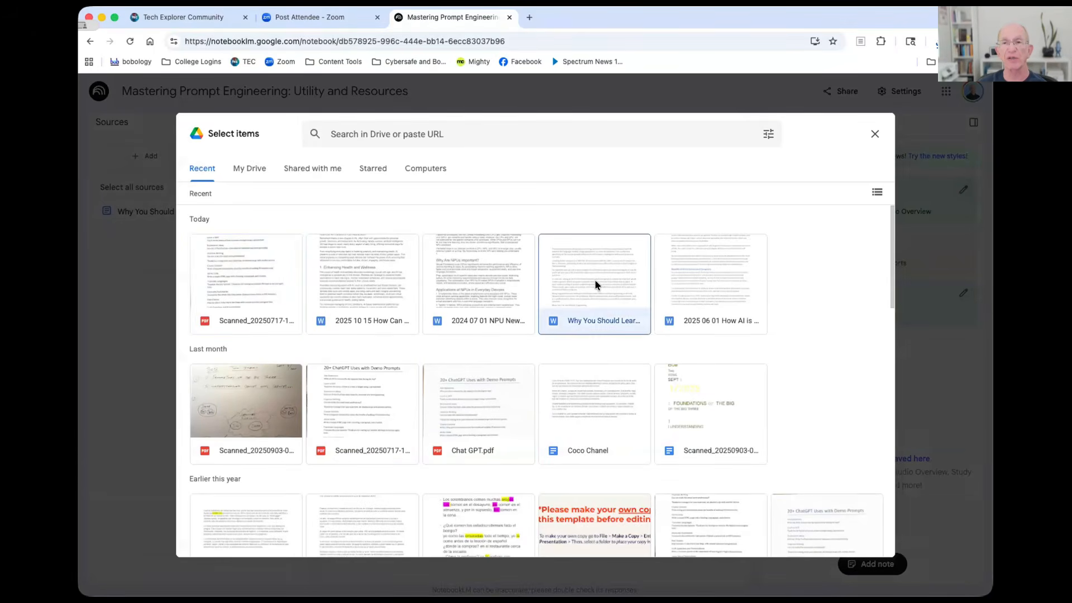
pyautogui.click(730, 300)
pyautogui.click(859, 542)
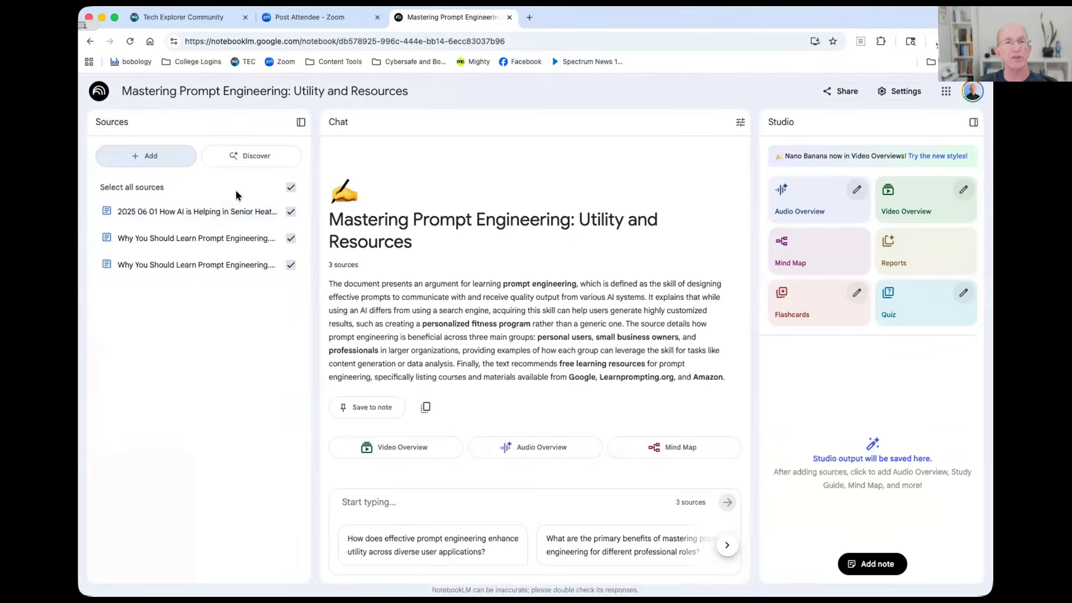
# Discover web sources with the request "what are some sources for learnign ai for older adults" and review the suggested sources
pyautogui.click(258, 157)
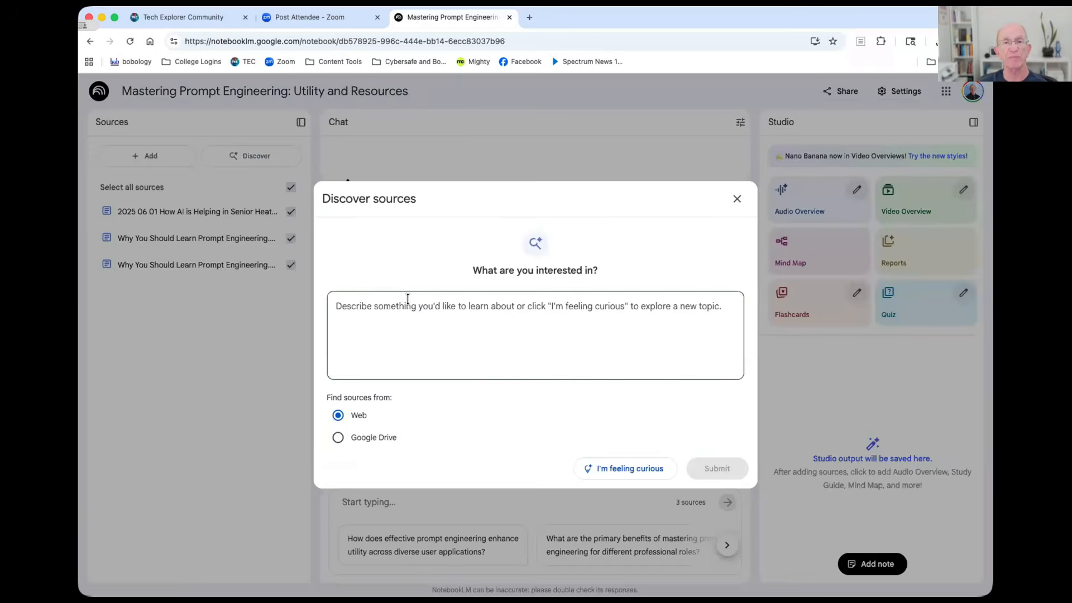
pyautogui.click(407, 300)
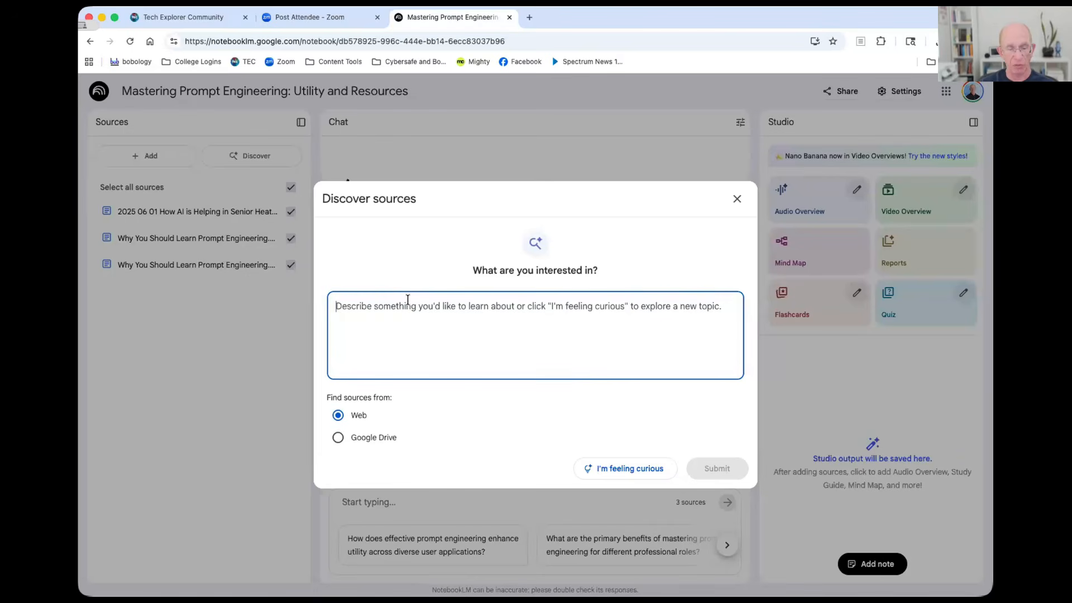
pyautogui.write('wha')
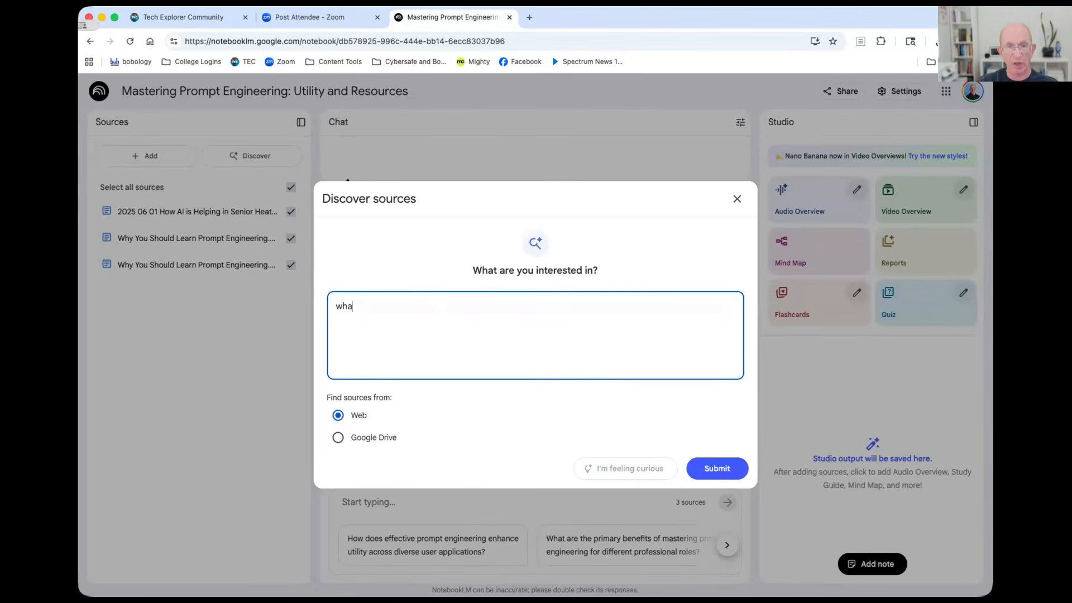
pyautogui.write('t are some source')
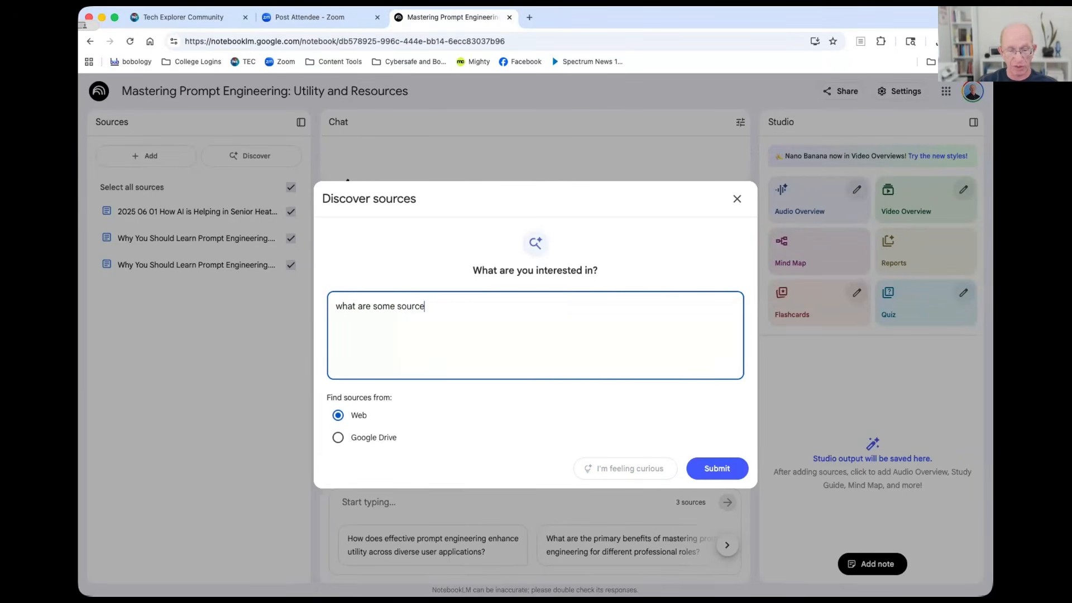
pyautogui.write('s for learnign a')
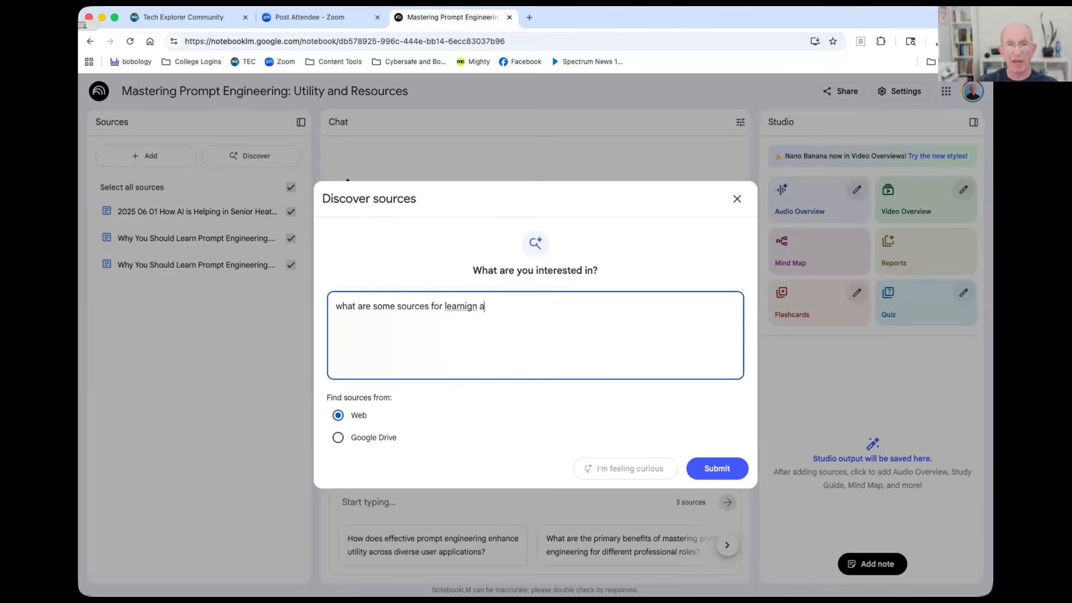
pyautogui.write('i for older adults')
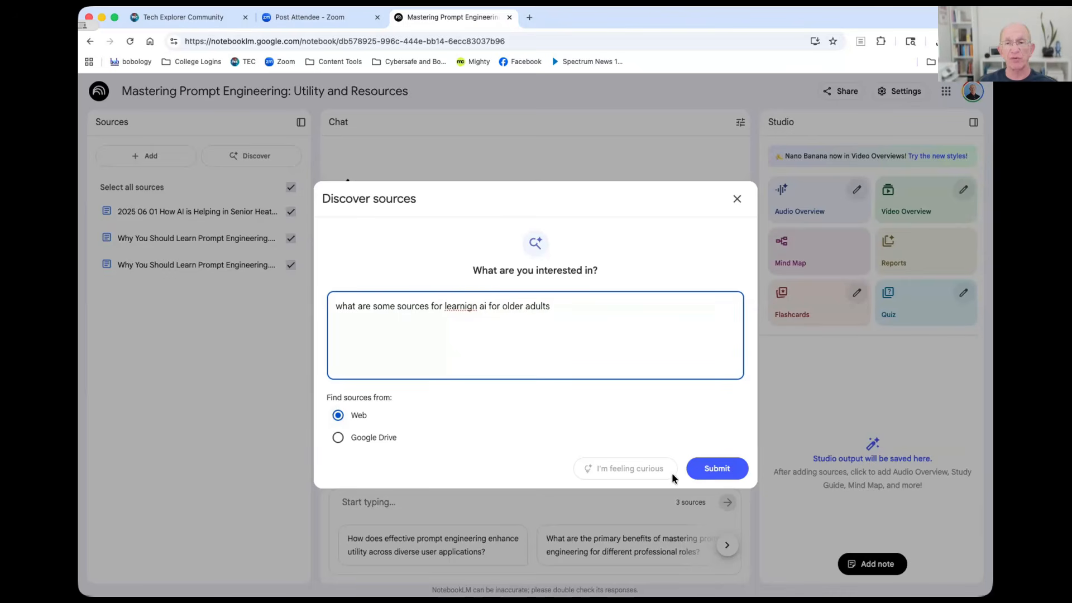
pyautogui.click(711, 472)
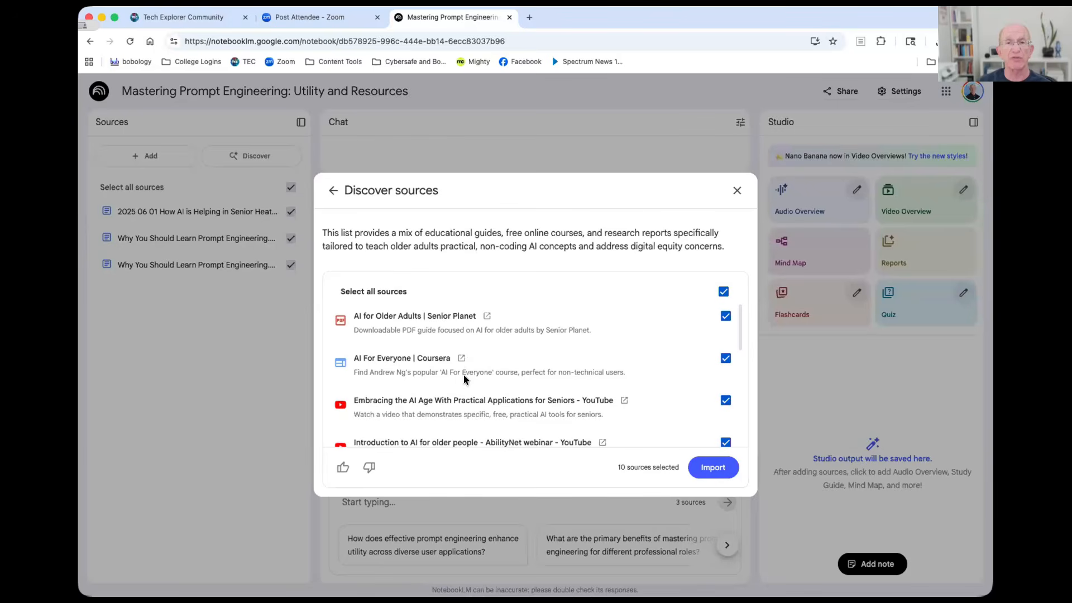
pyautogui.scroll(-2, 505, 352)
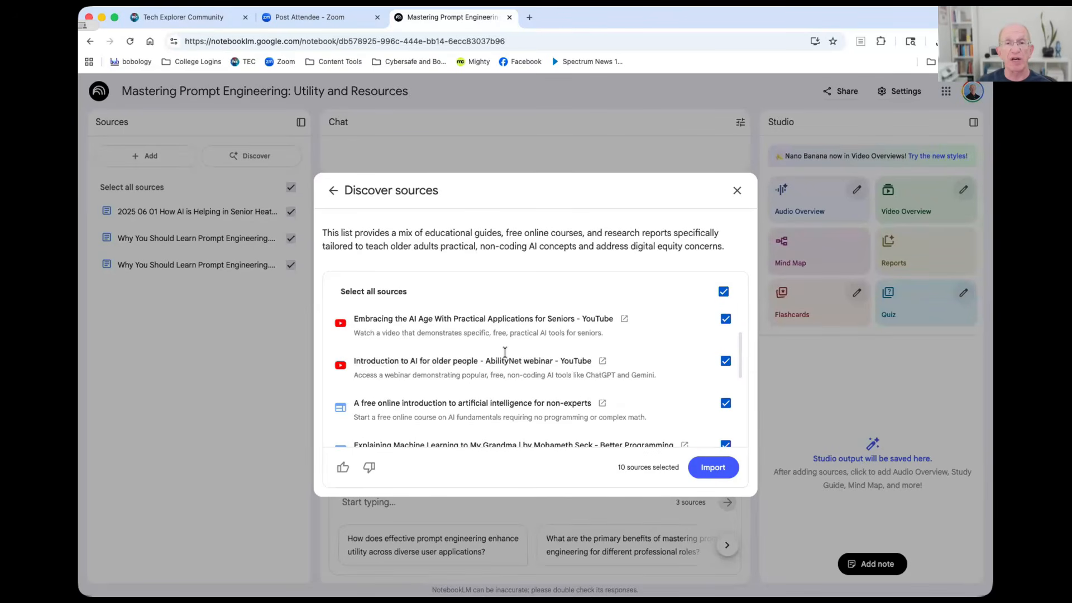
pyautogui.scroll(-2, 504, 352)
pyautogui.scroll(3, 506, 355)
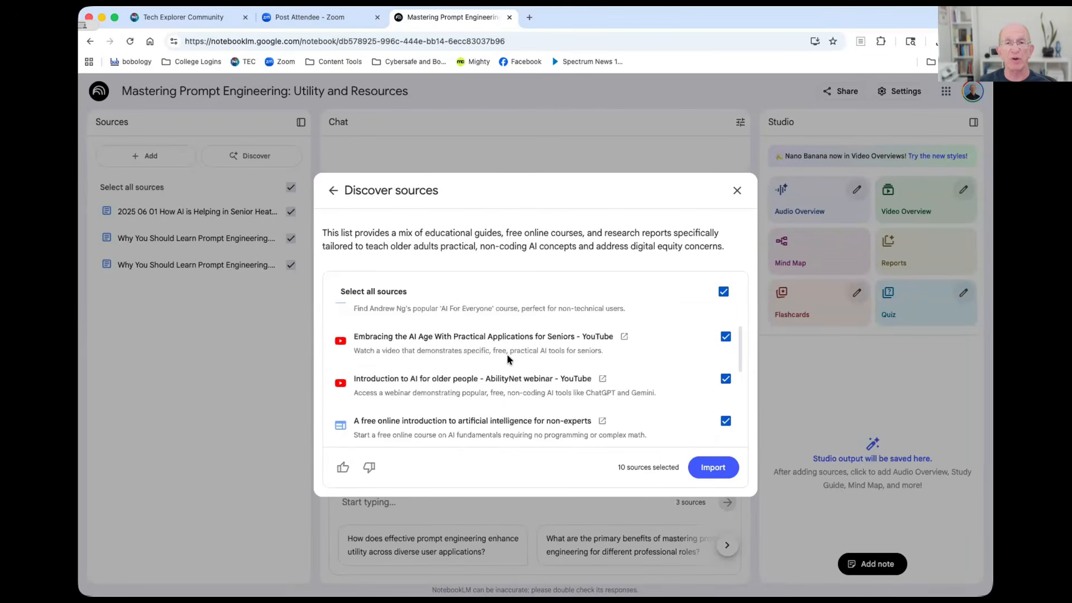
pyautogui.scroll(1, 507, 354)
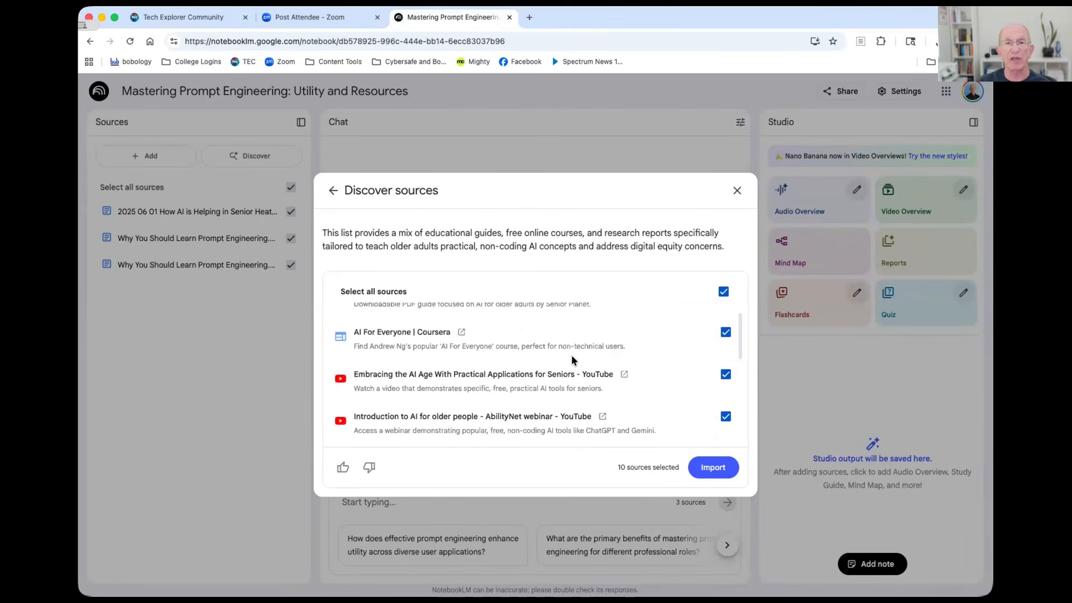
# Exclude "AI For Everyone | Coursera" from the discovered sources and import the rest into the notebook
pyautogui.click(724, 333)
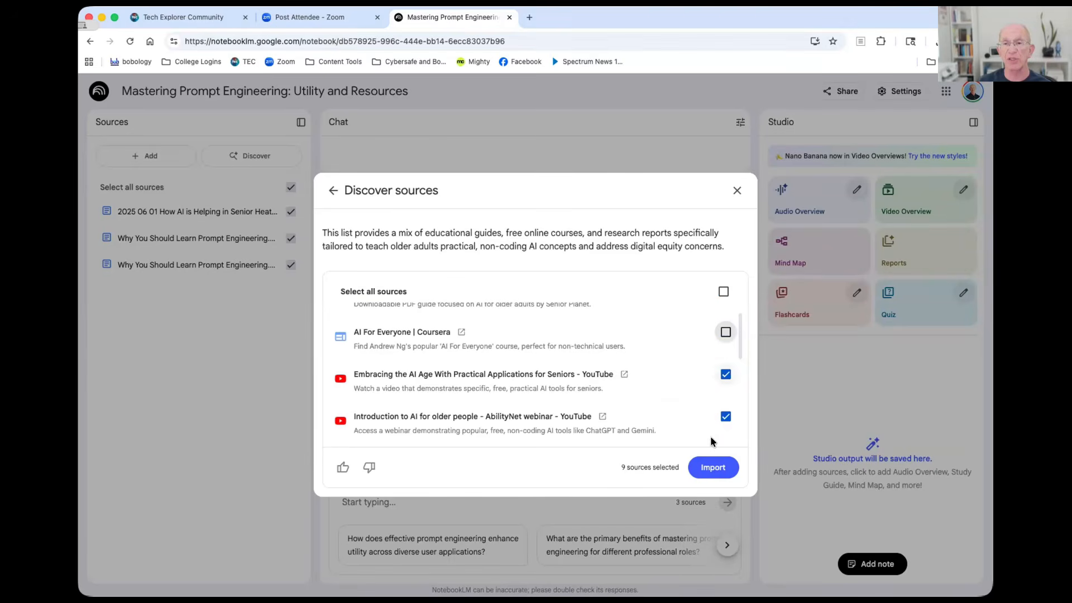
pyautogui.click(714, 469)
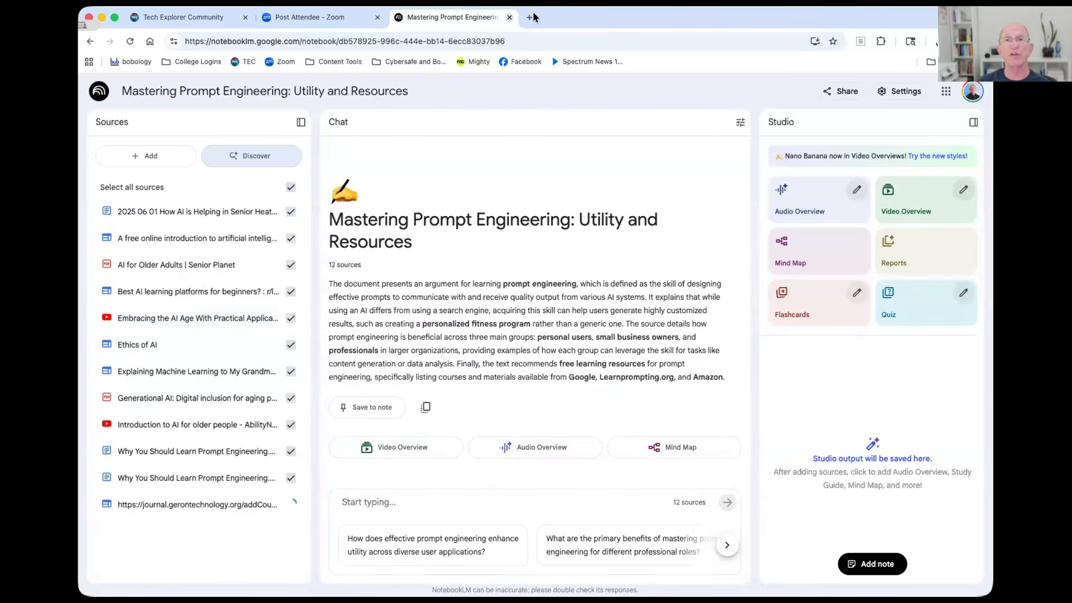
# Open the YouTube channel page youtube.com/bobology in a new browser tab
pyautogui.press('super+t')
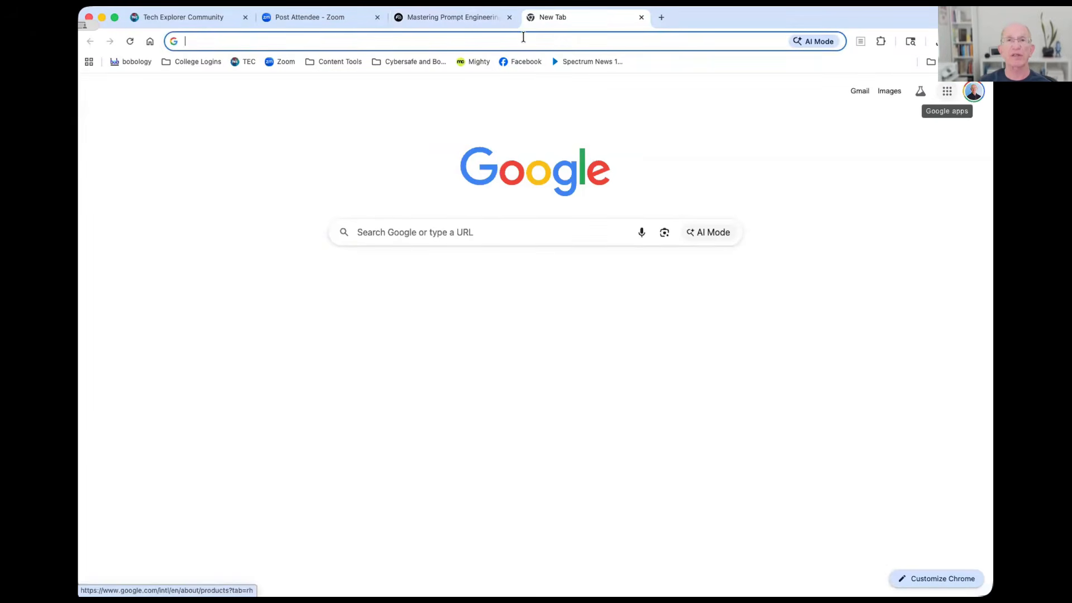
pyautogui.write('youtube')
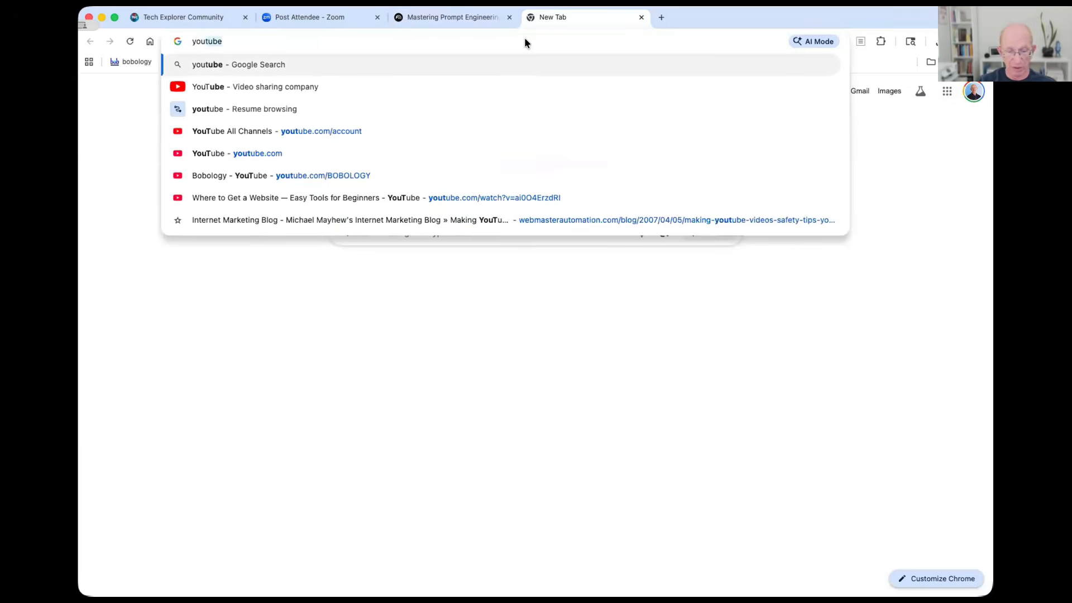
pyautogui.write('.com')
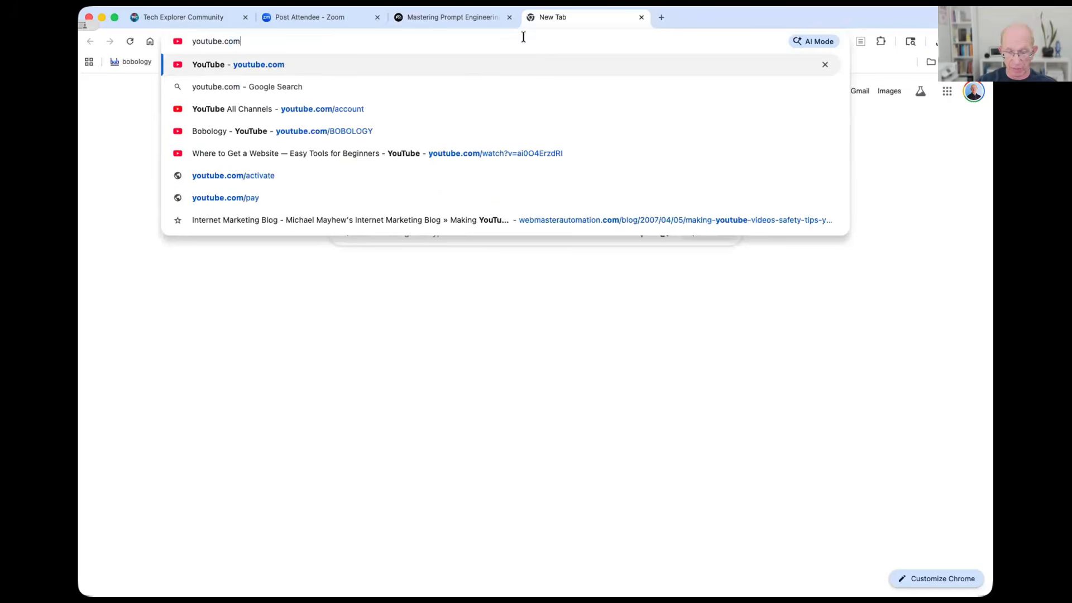
pyautogui.write('/bobology')
pyautogui.press('Return')
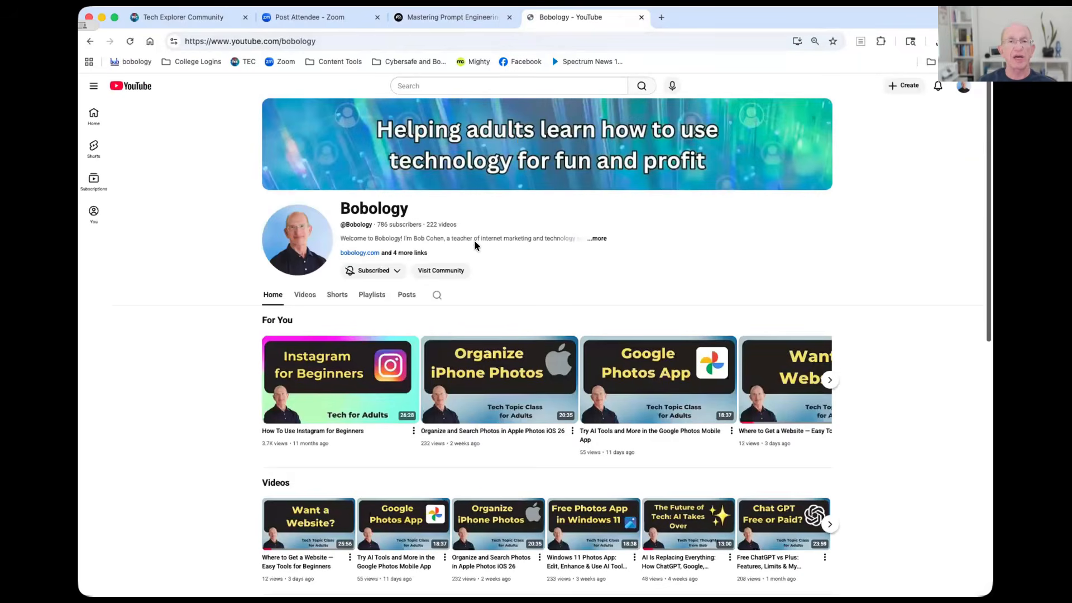
# Find the channel video "AI Is Replacing Everything: How ChatGPT, Google,..." and copy its share link
pyautogui.scroll(-5, 544, 403)
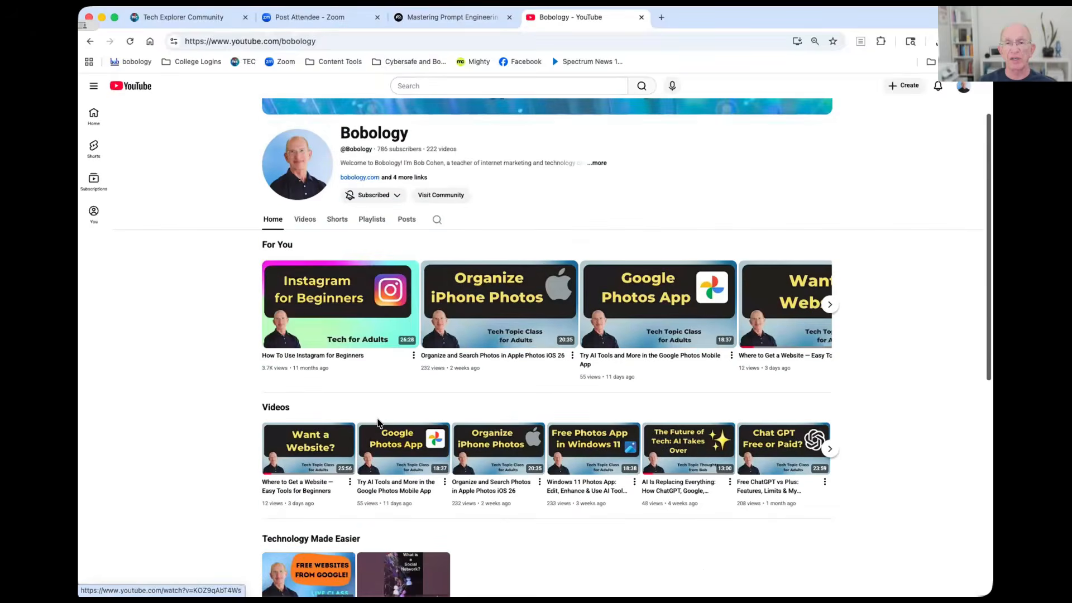
pyautogui.scroll(-2, 544, 406)
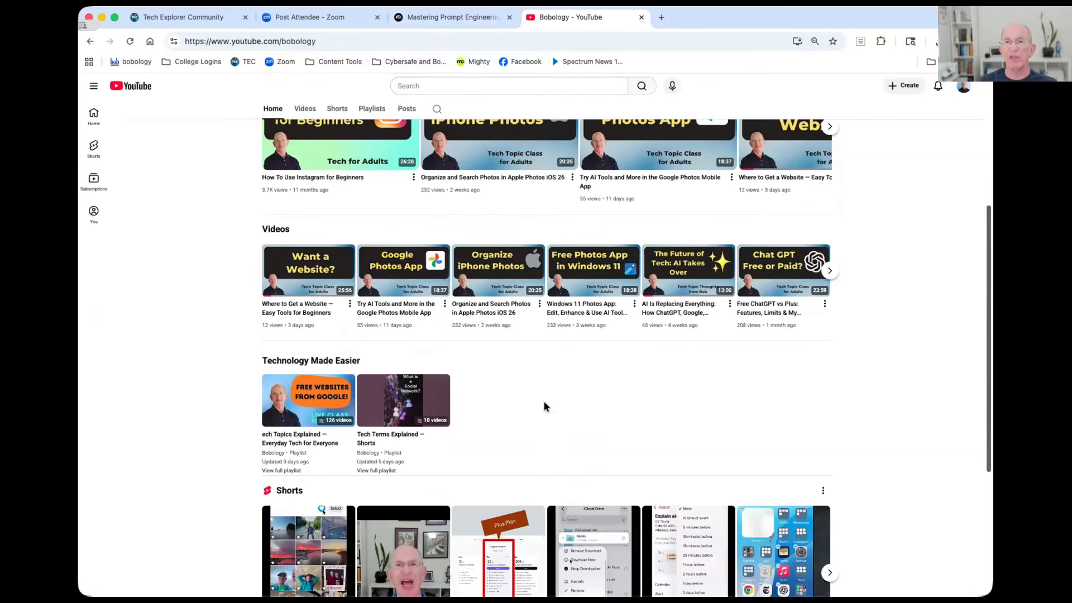
pyautogui.click(729, 303)
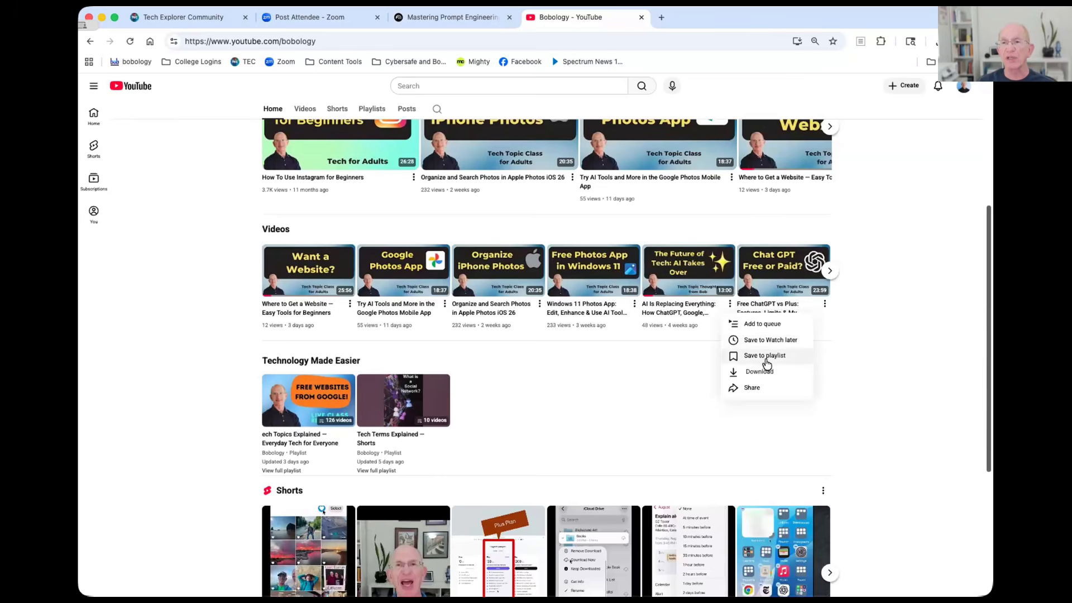
pyautogui.click(759, 388)
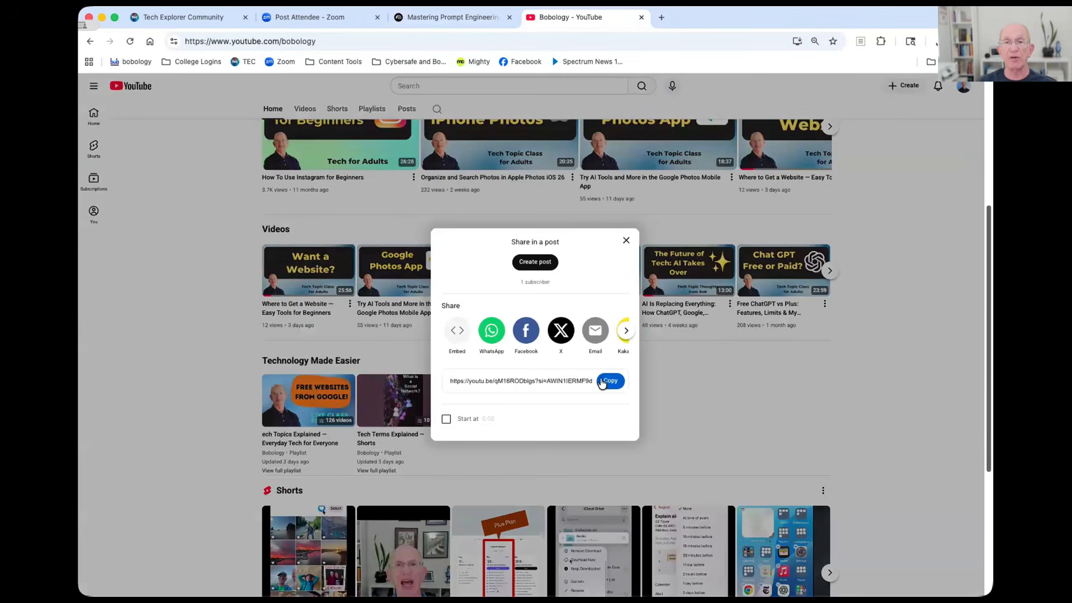
pyautogui.click(610, 380)
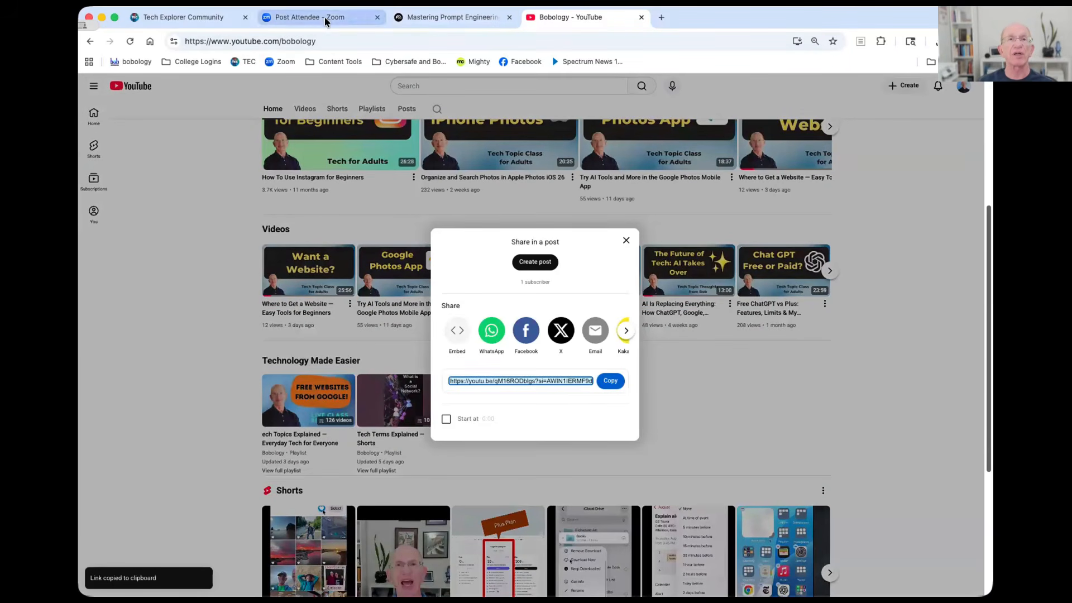
# Return to the NotebookLM notebook and add the copied YouTube video link as a website URL source
pyautogui.click(467, 17)
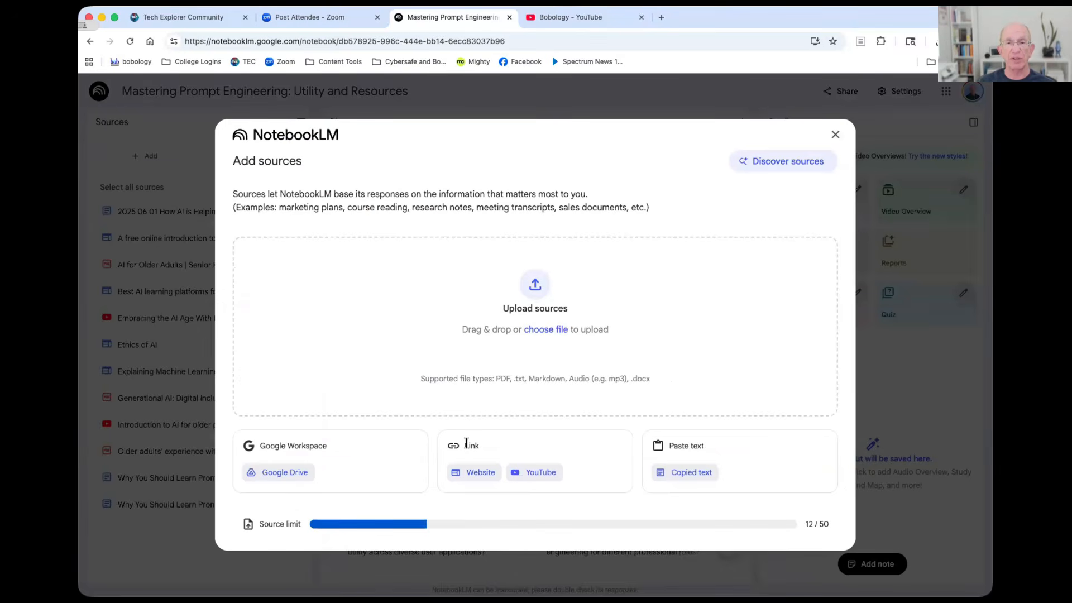
pyautogui.click(468, 471)
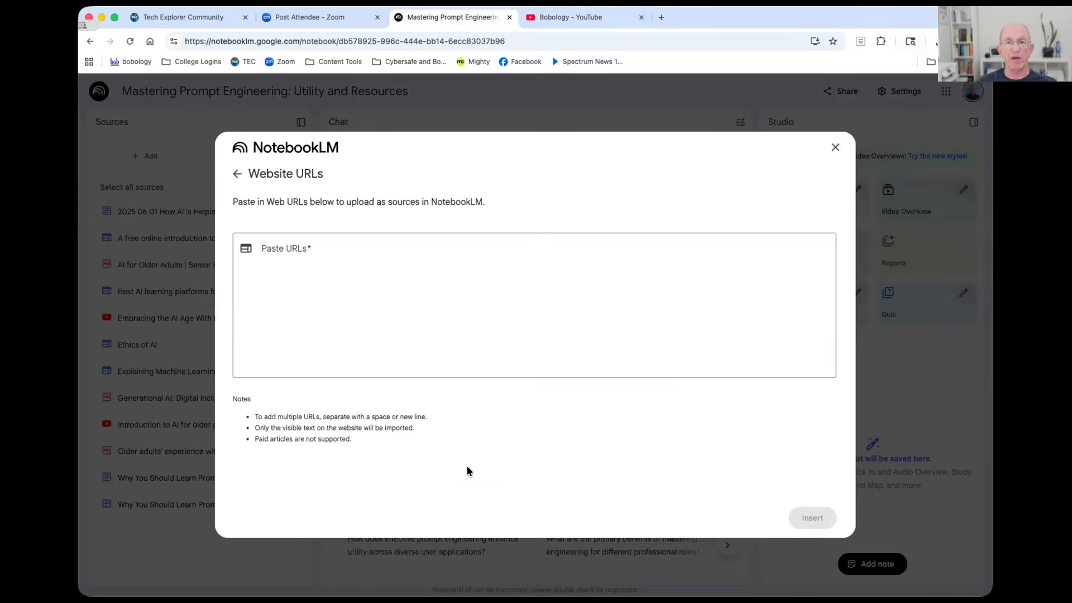
pyautogui.click(294, 249)
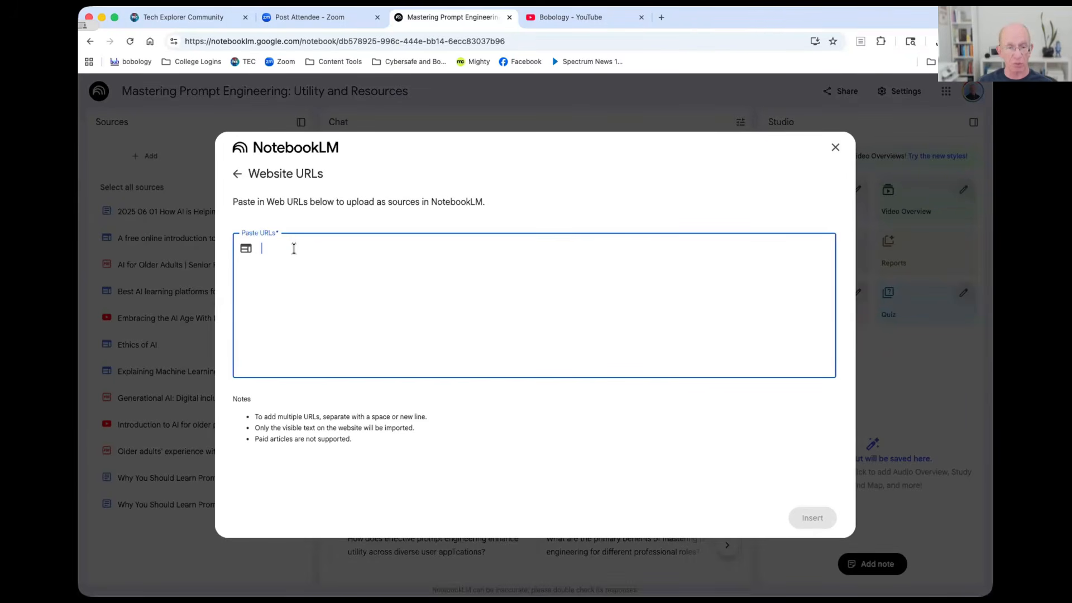
pyautogui.press('super+v')
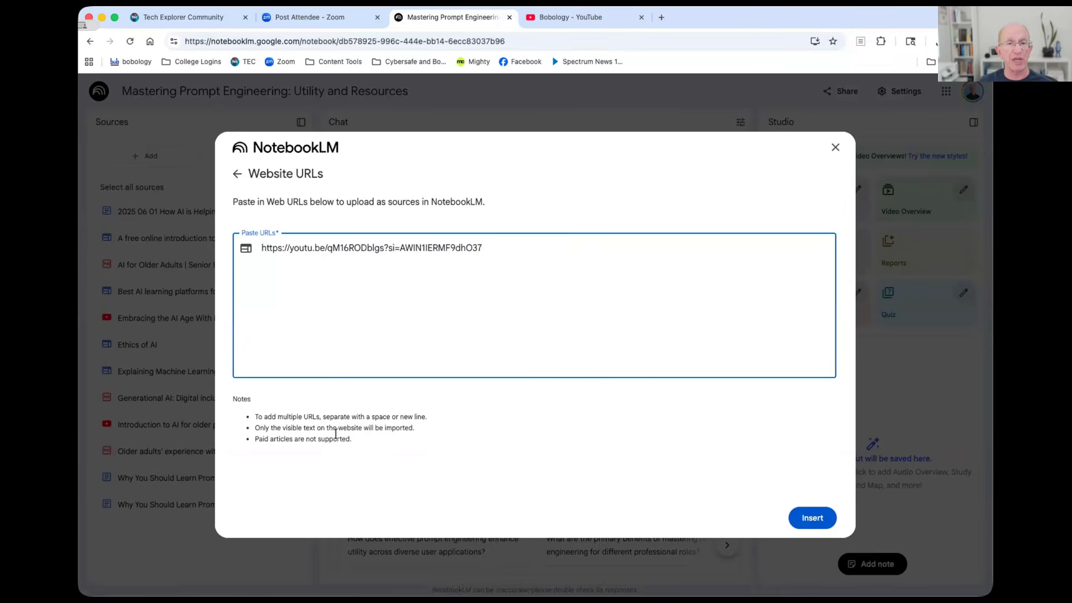
pyautogui.click(810, 518)
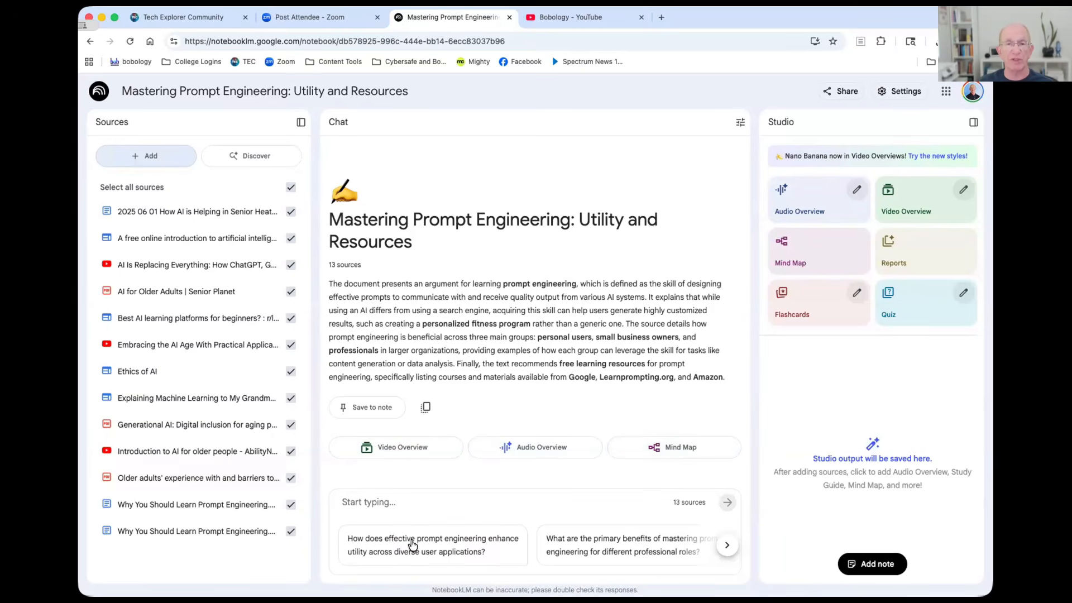
# Ask the suggested question "How does effective prompt engineering enhance utility across diverse user applications?" and rate the answer as good
pyautogui.click(440, 546)
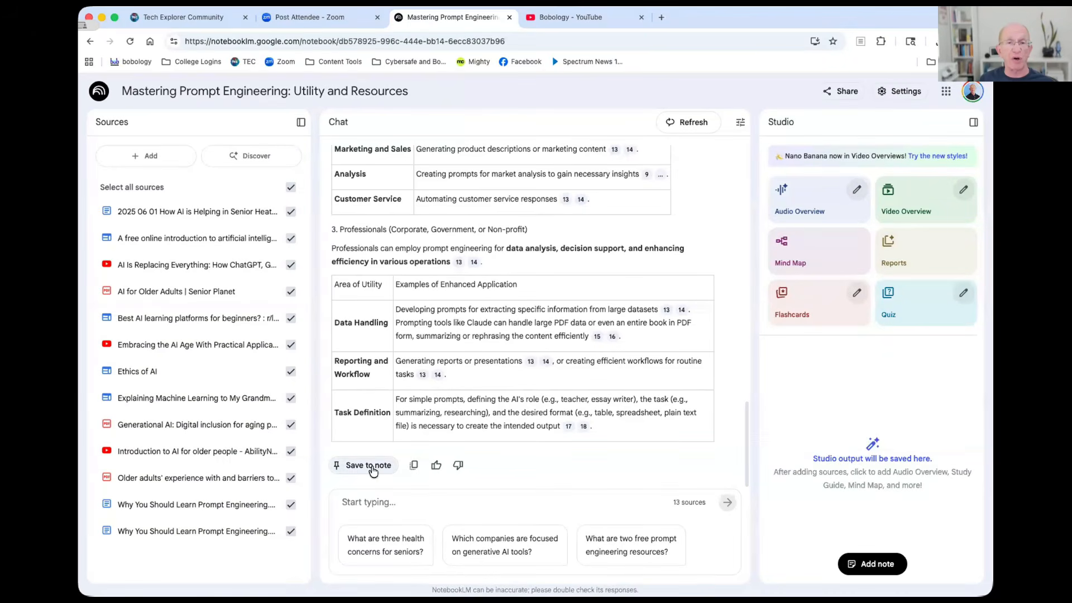
pyautogui.click(436, 465)
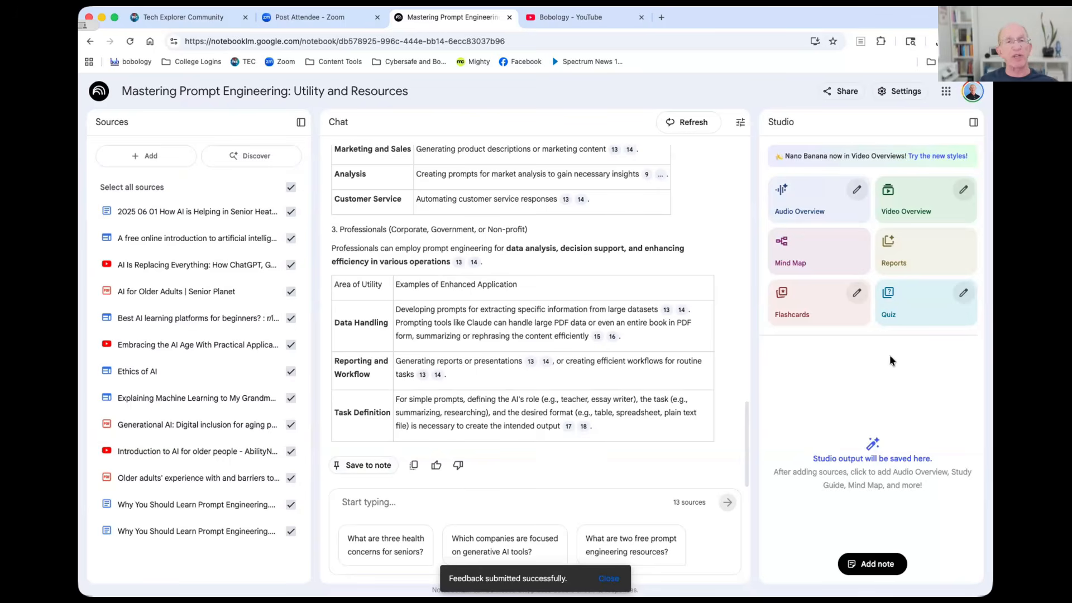
# Generate a Quiz, Video Overview, Audio Overview, Mind Map and Flashcards from all of the notebook's sources
pyautogui.click(922, 306)
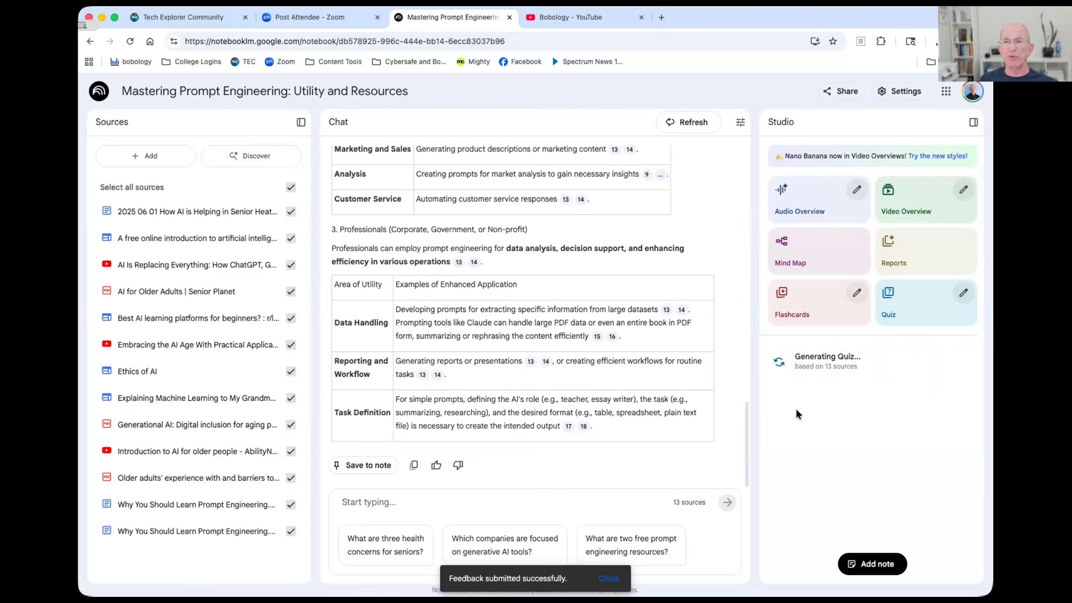
pyautogui.click(916, 204)
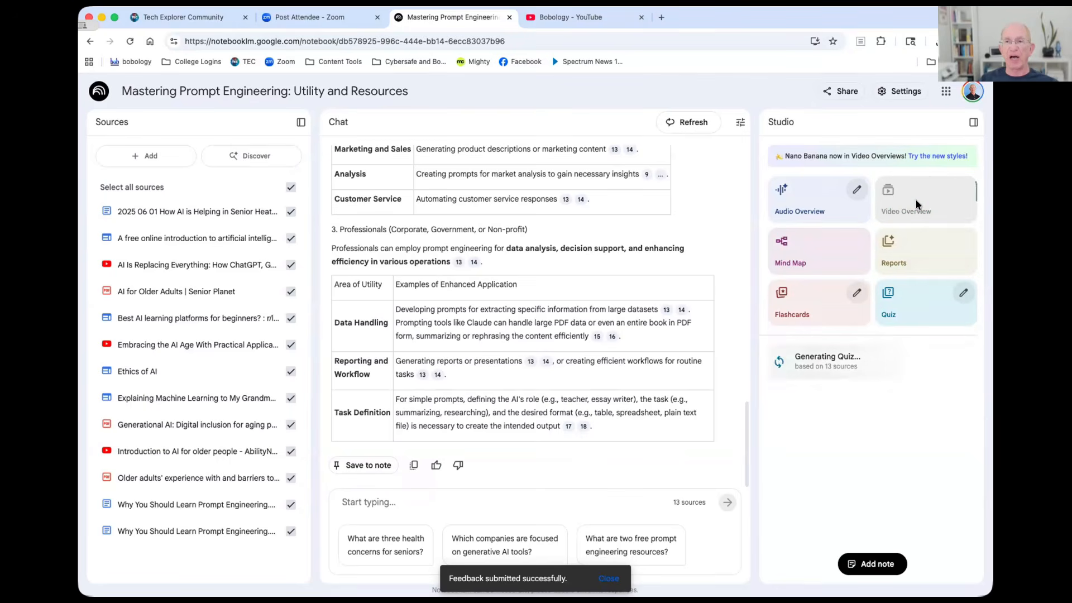
pyautogui.click(819, 198)
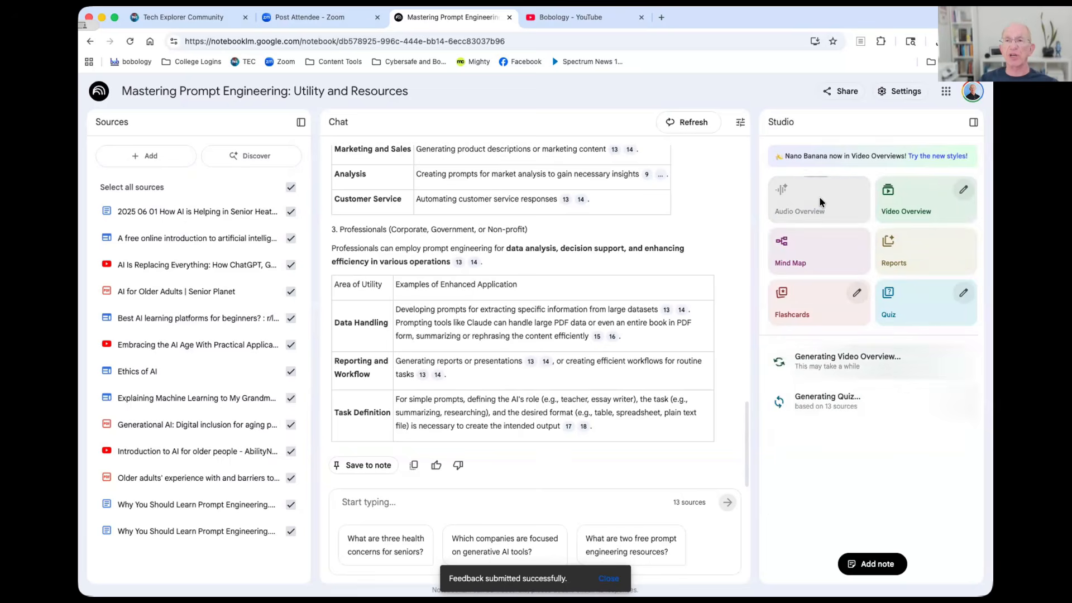
pyautogui.click(816, 253)
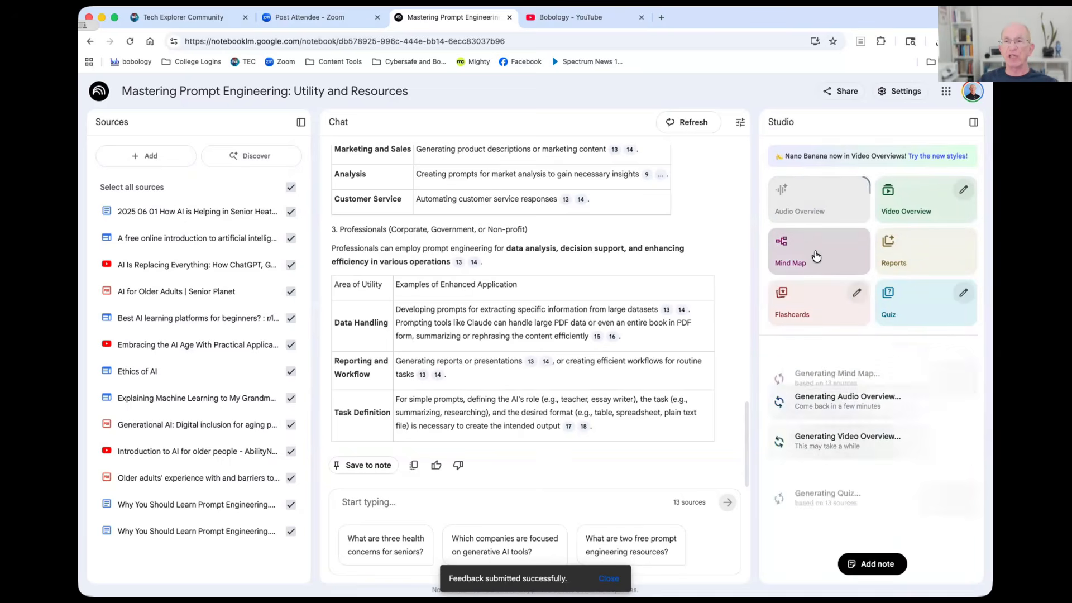
pyautogui.click(818, 302)
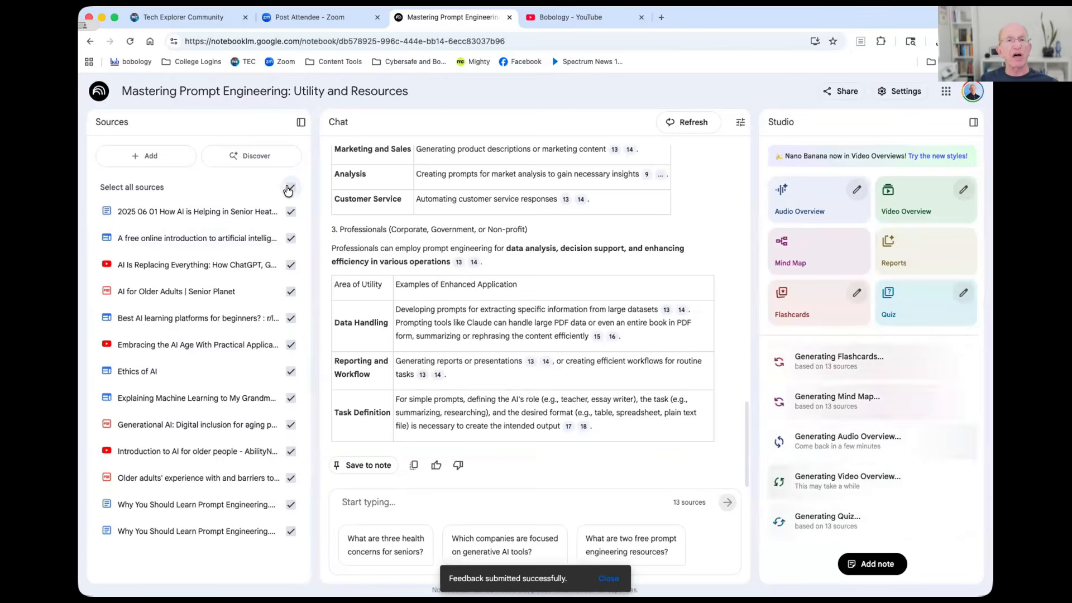
# Limit the selected sources to "A free online introduction to artificial intellig..." and generate a Study Guide report from it
pyautogui.click(288, 189)
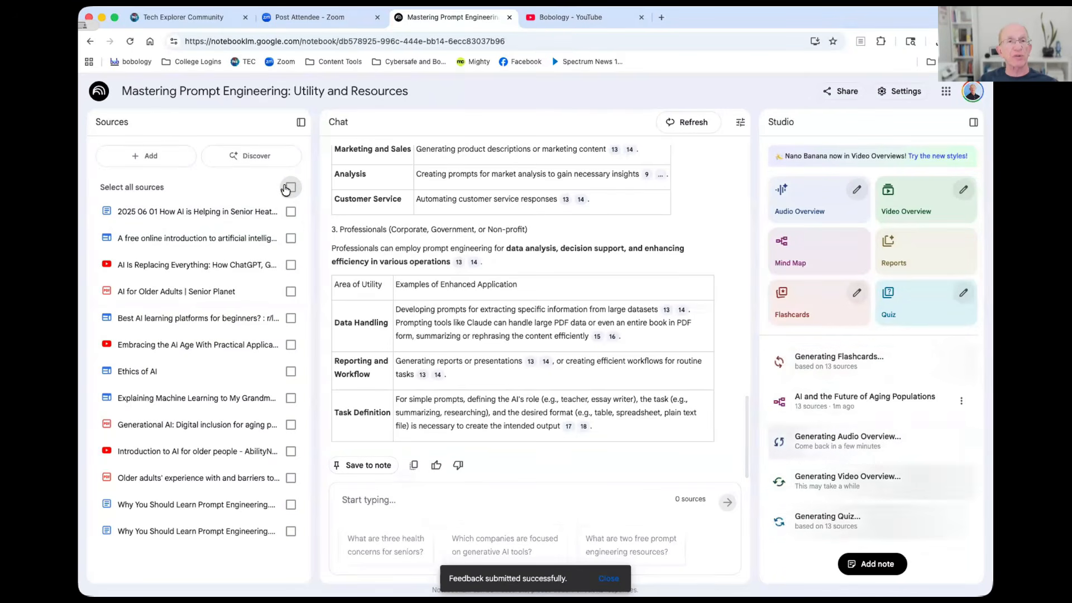
pyautogui.click(288, 238)
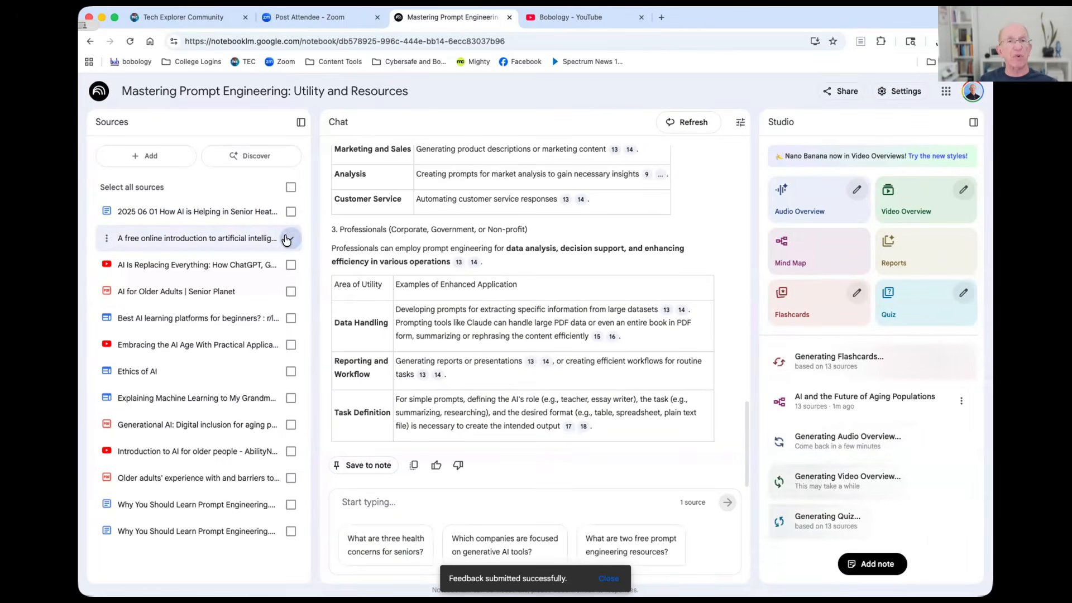
pyautogui.click(910, 257)
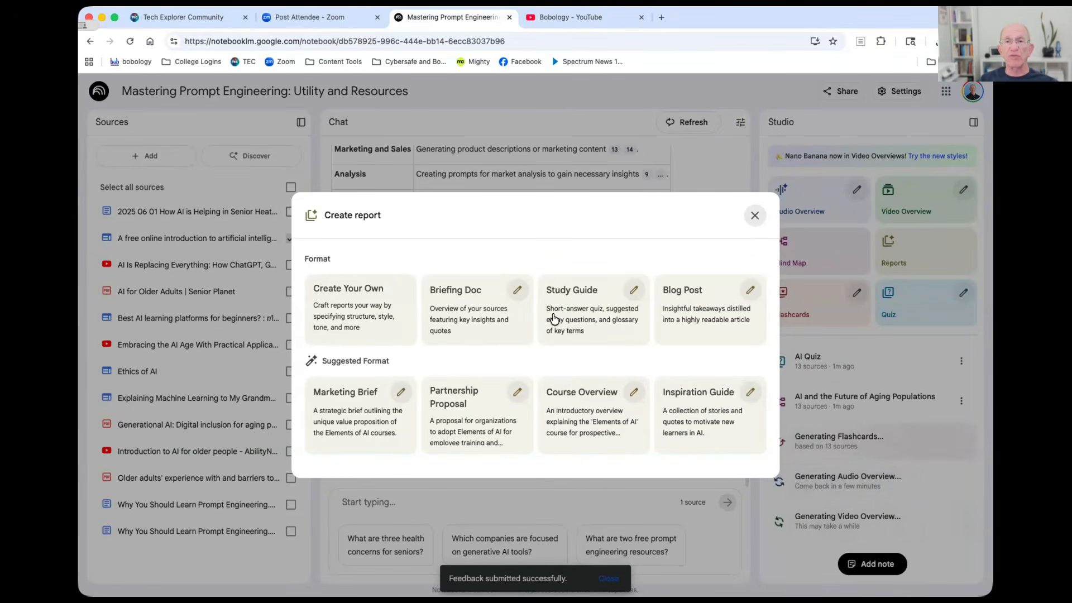
pyautogui.click(597, 311)
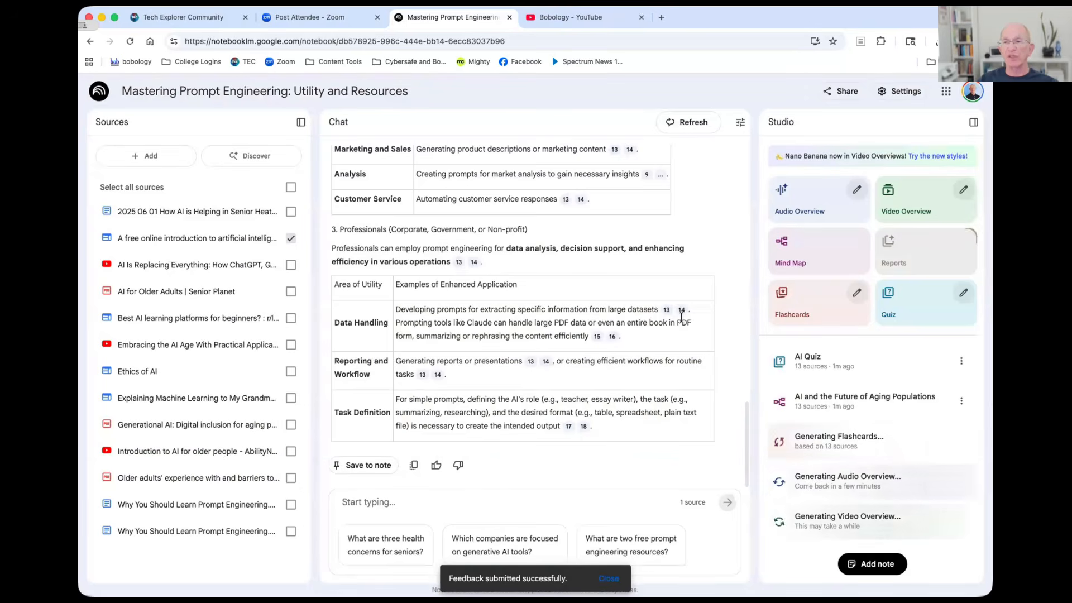
# Open the generated AI Quiz, answer the first question with option A, and advance to the second question
pyautogui.scroll(-1, 917, 448)
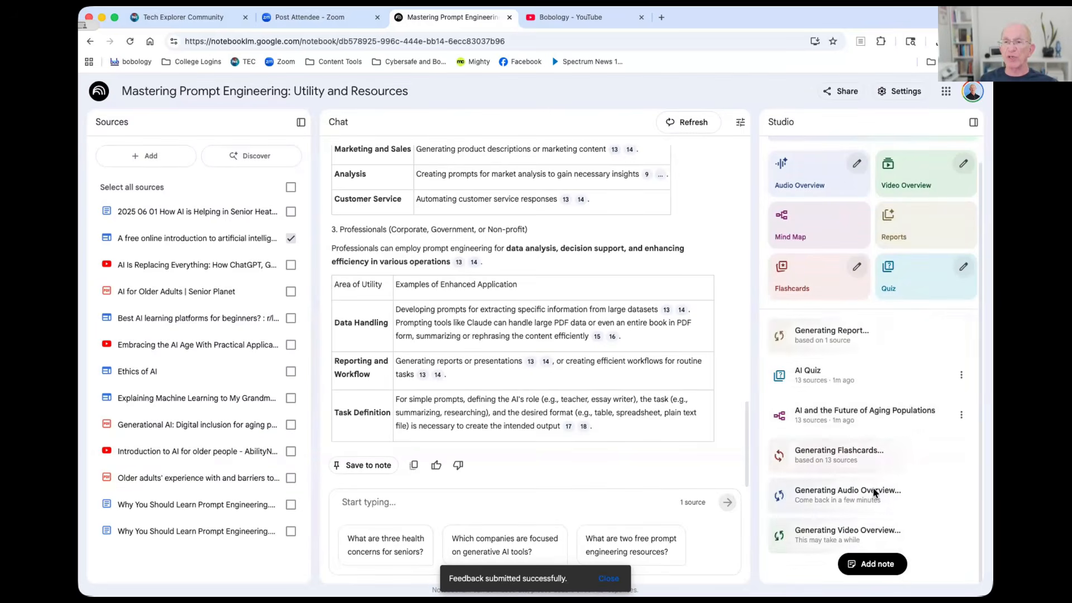
pyautogui.scroll(1, 865, 488)
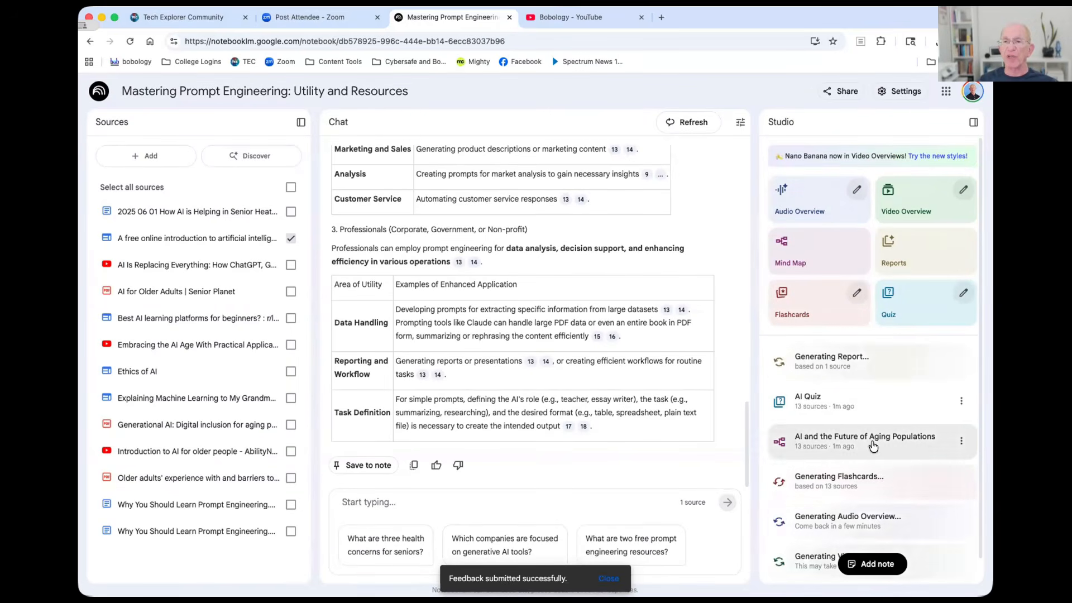
pyautogui.click(828, 400)
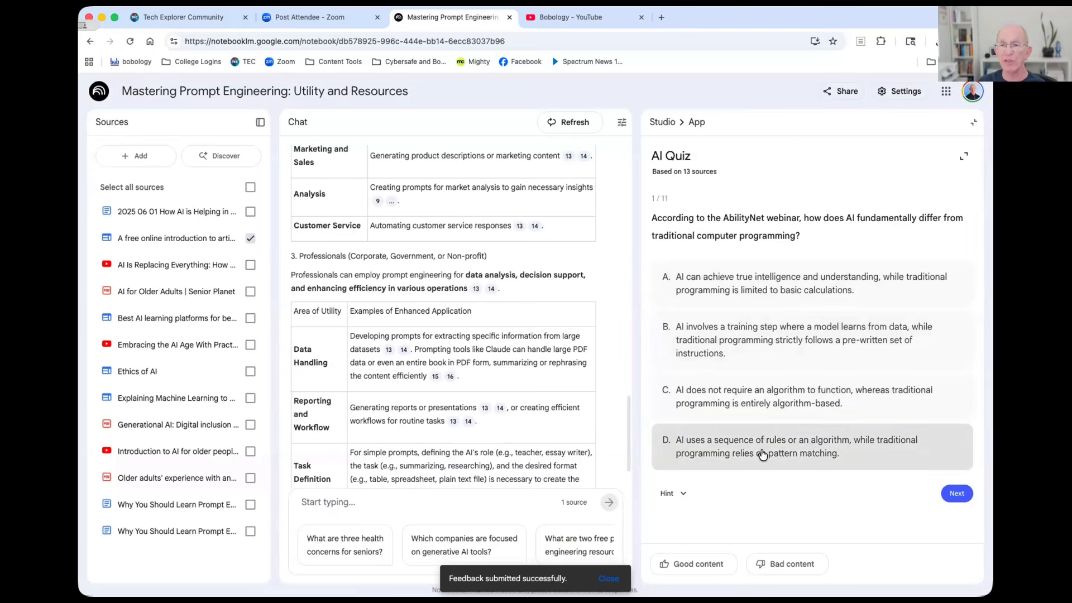
pyautogui.click(800, 287)
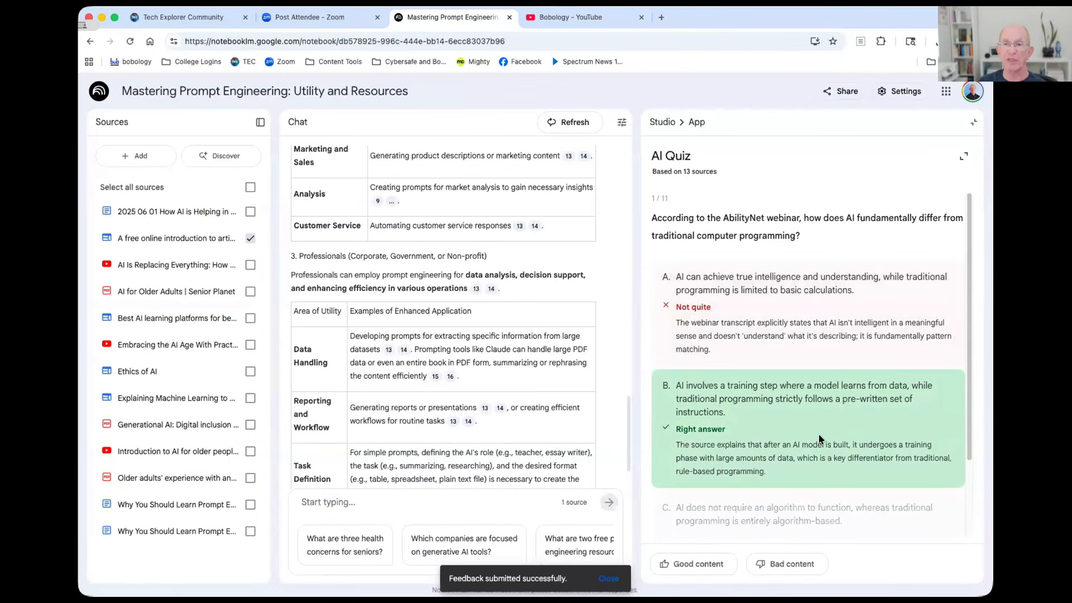
pyautogui.scroll(-3, 820, 438)
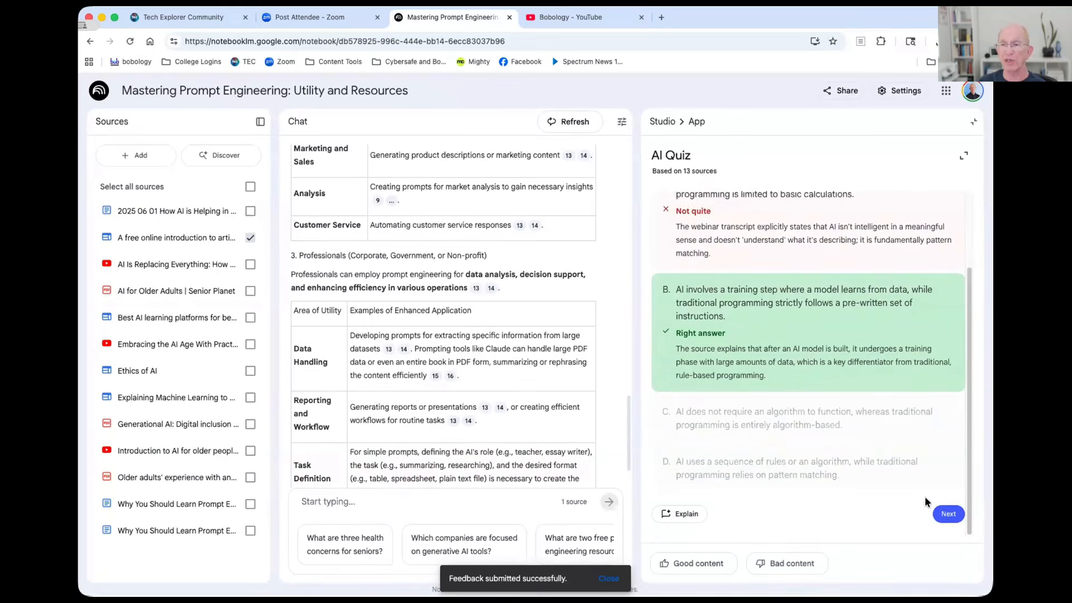
pyautogui.click(943, 513)
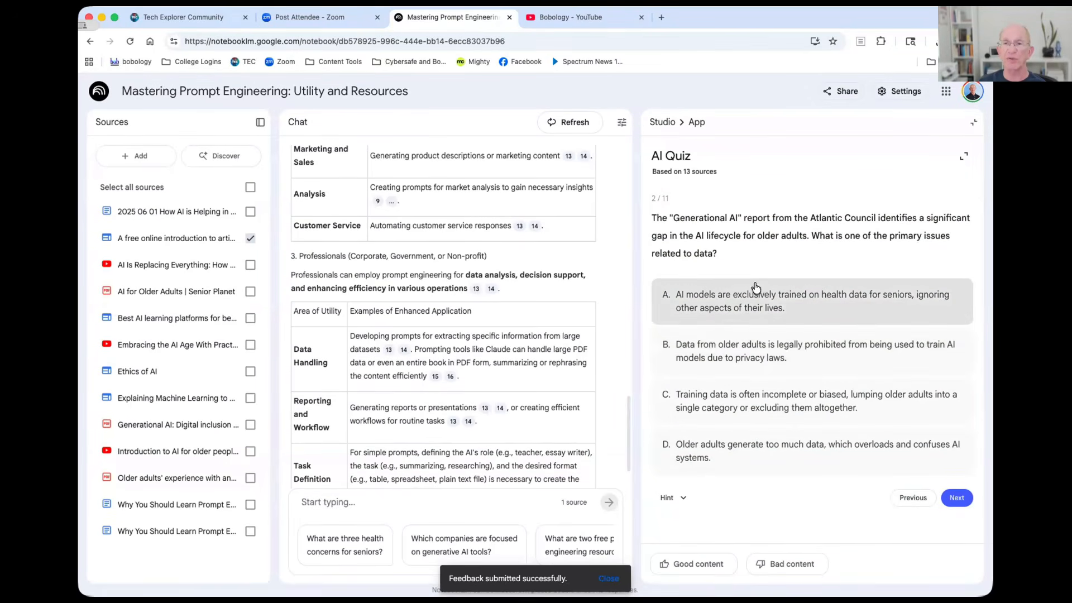
# View the second quiz question in the expanded quiz window, and return to the notebook layout
pyautogui.click(960, 158)
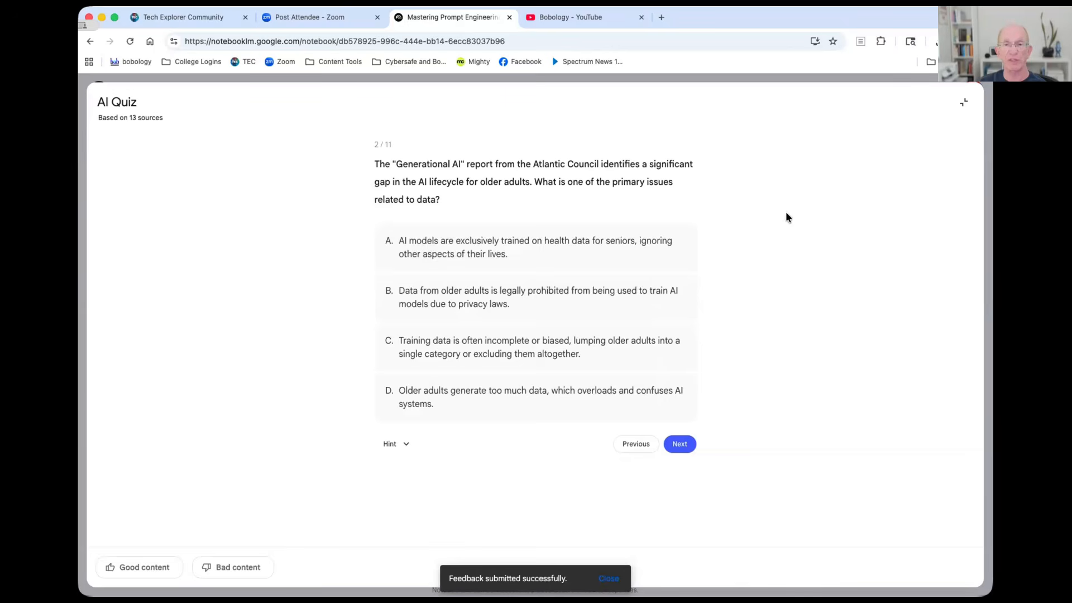
pyautogui.click(962, 104)
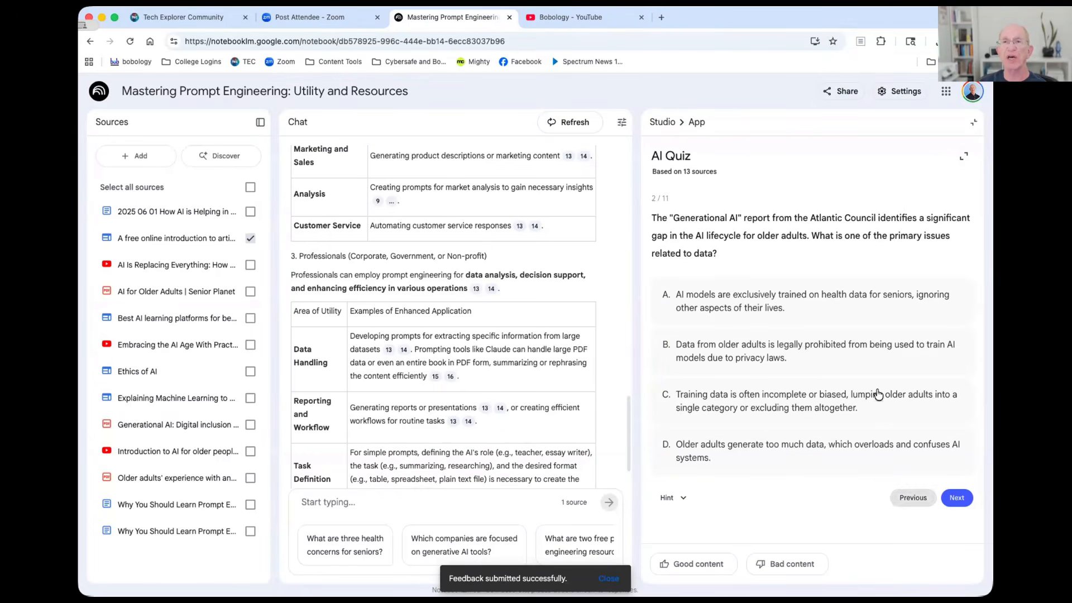
# Close the quiz, open the AI Flashcards, browse forward to the third card, and return to the Studio overview
pyautogui.click(662, 122)
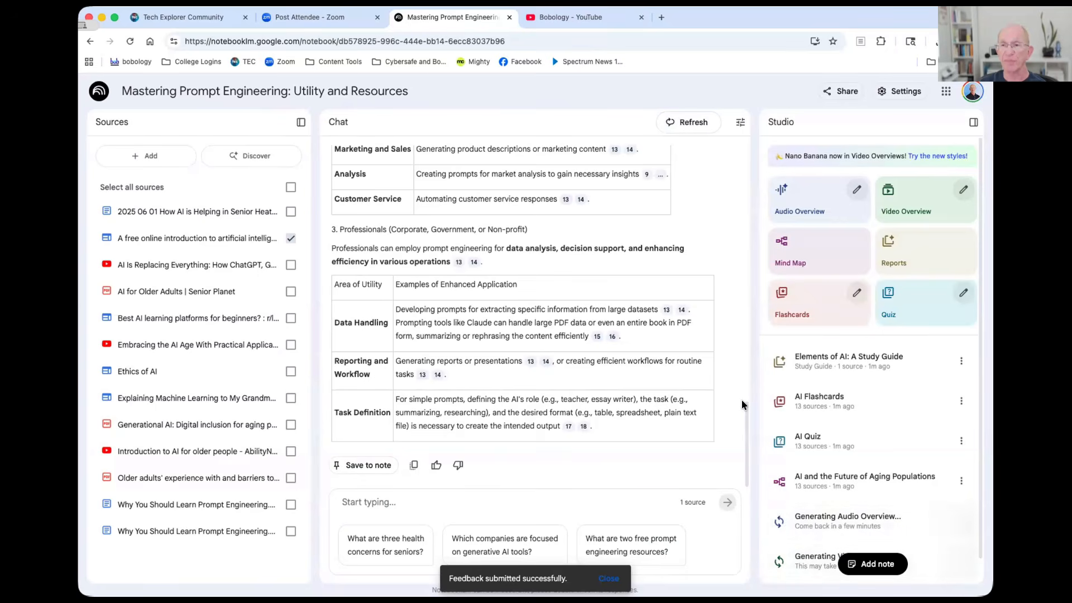
pyautogui.click(823, 400)
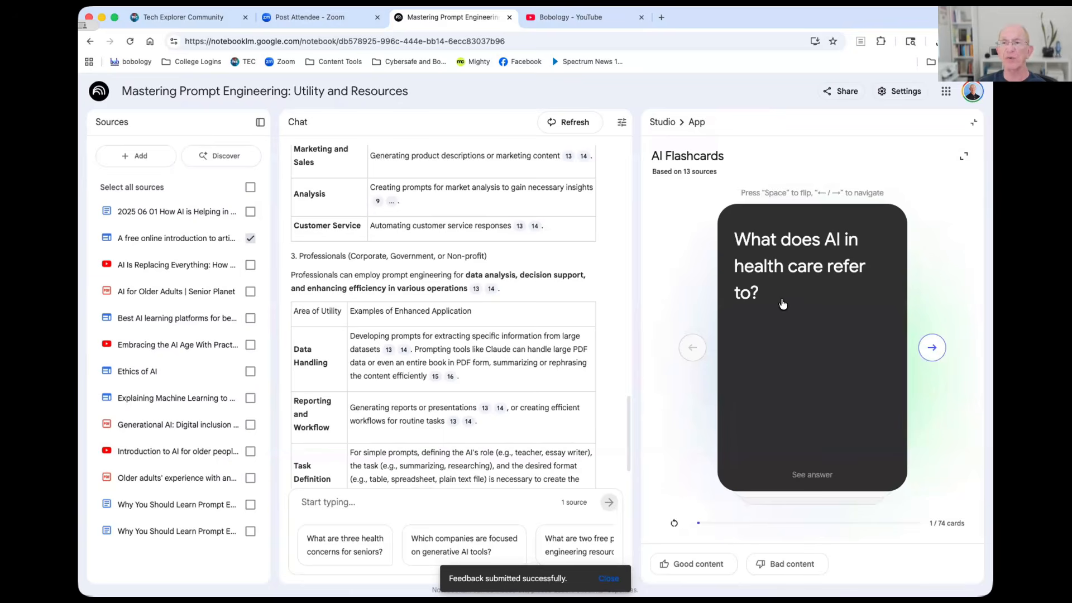
pyautogui.click(931, 347)
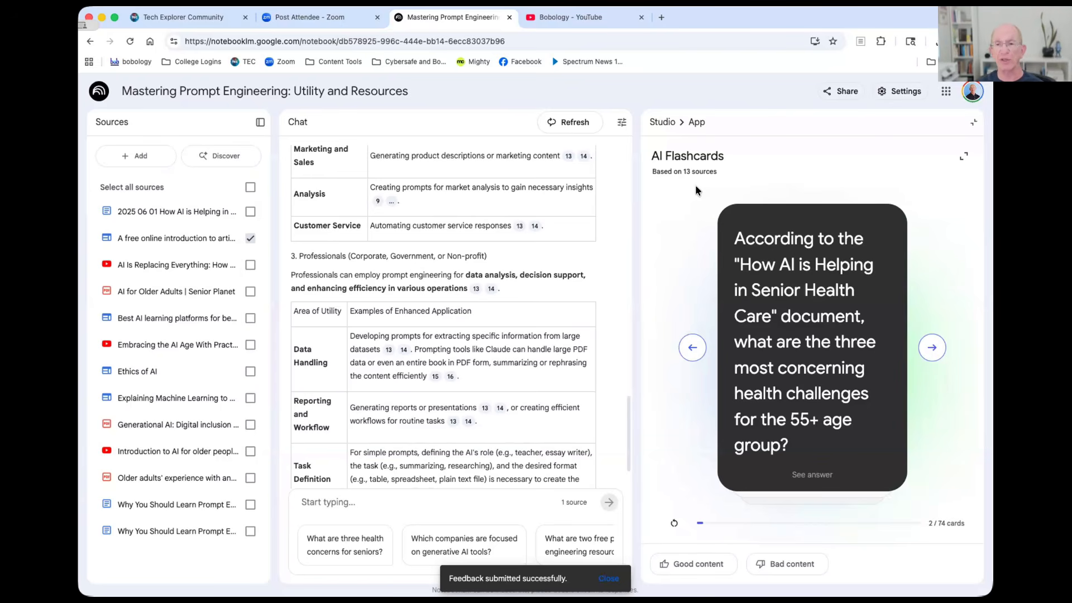
pyautogui.click(939, 348)
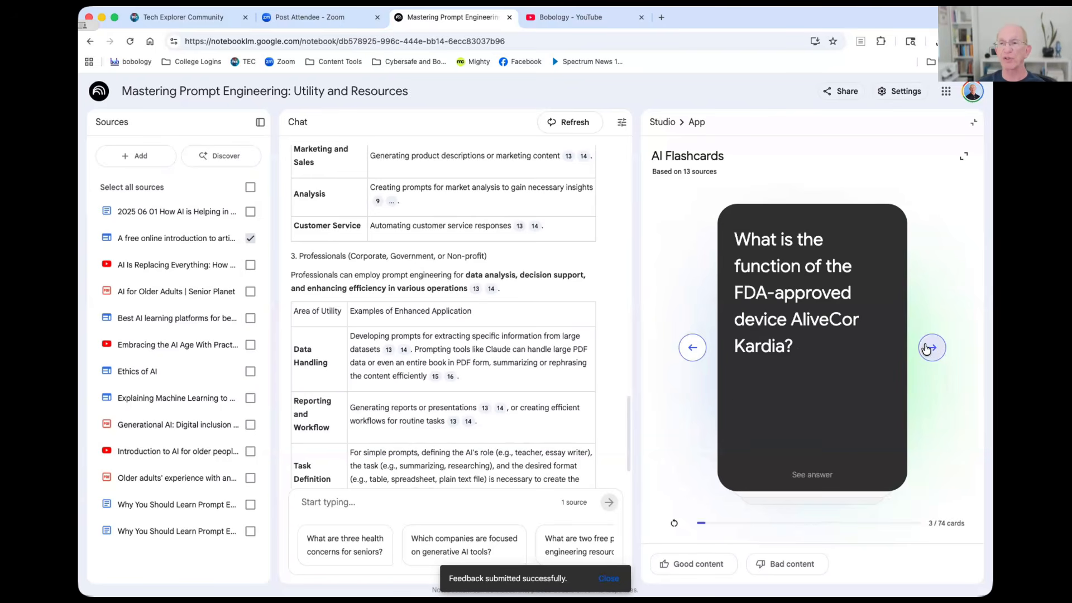
pyautogui.click(663, 122)
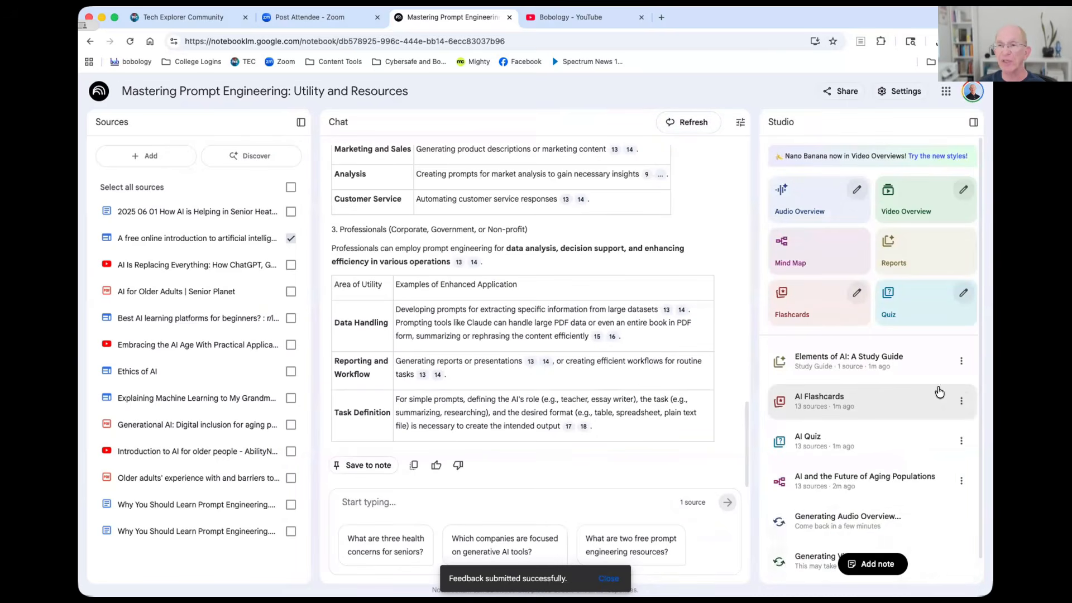
# Share the AI Flashcards by setting notebook access to "Anyone with a link" and saving the sharing settings
pyautogui.click(959, 401)
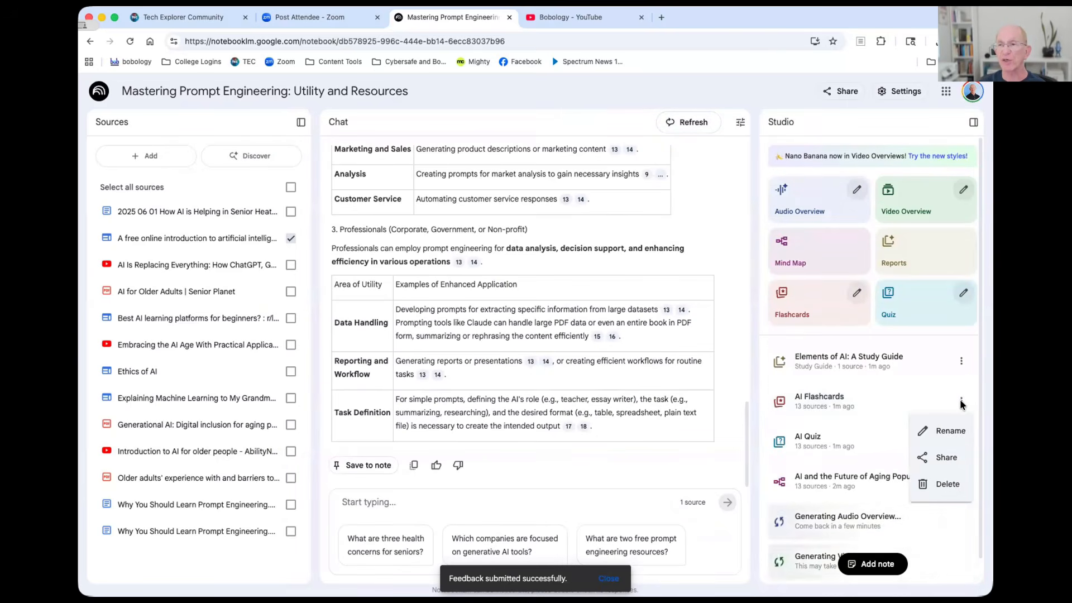
pyautogui.click(943, 457)
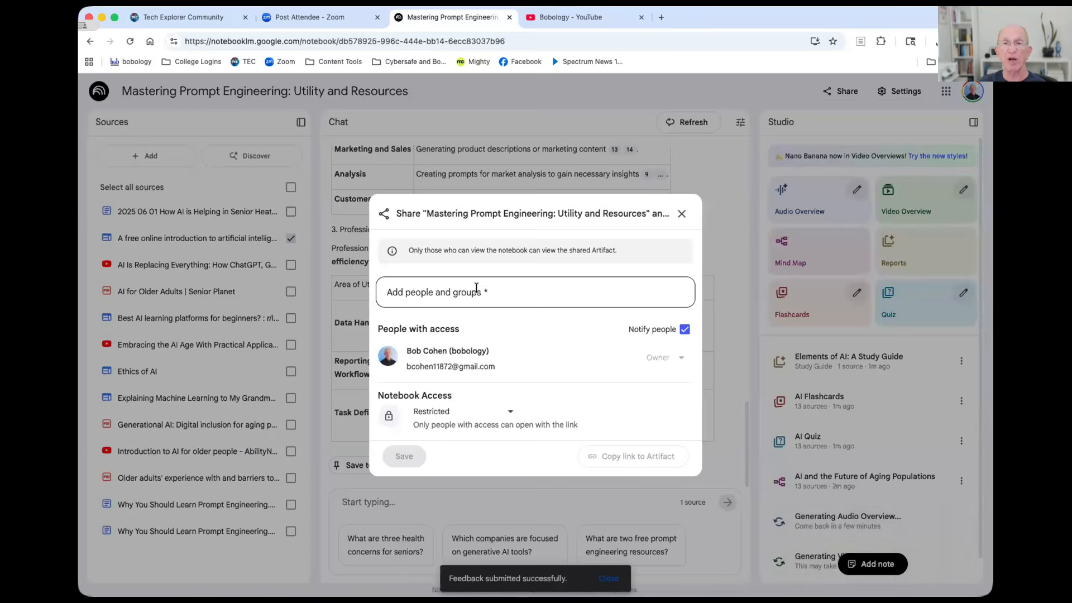
pyautogui.click(505, 411)
pyautogui.click(497, 466)
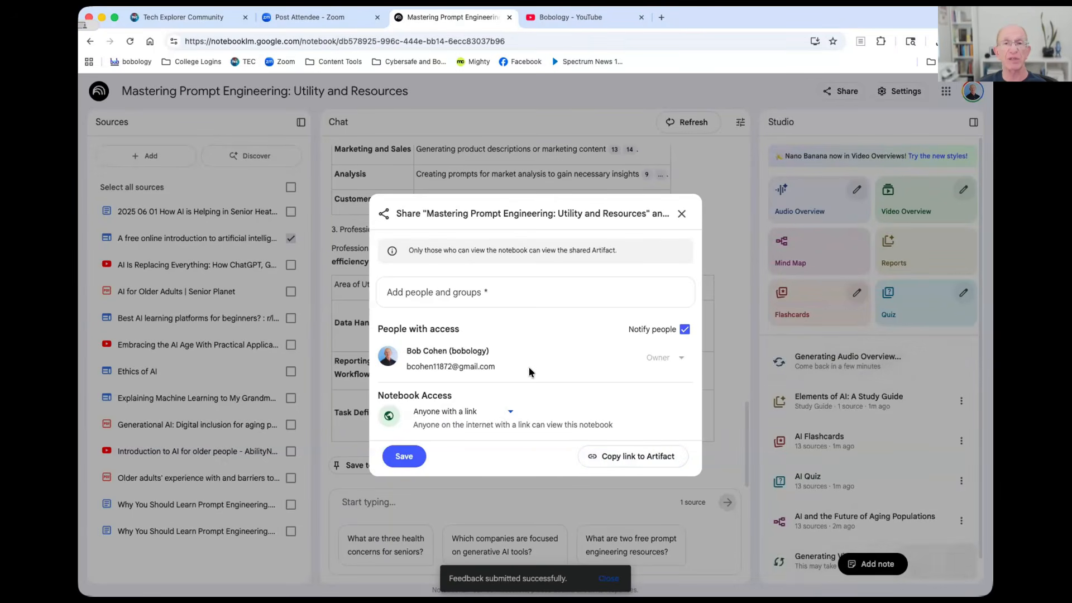
pyautogui.click(445, 288)
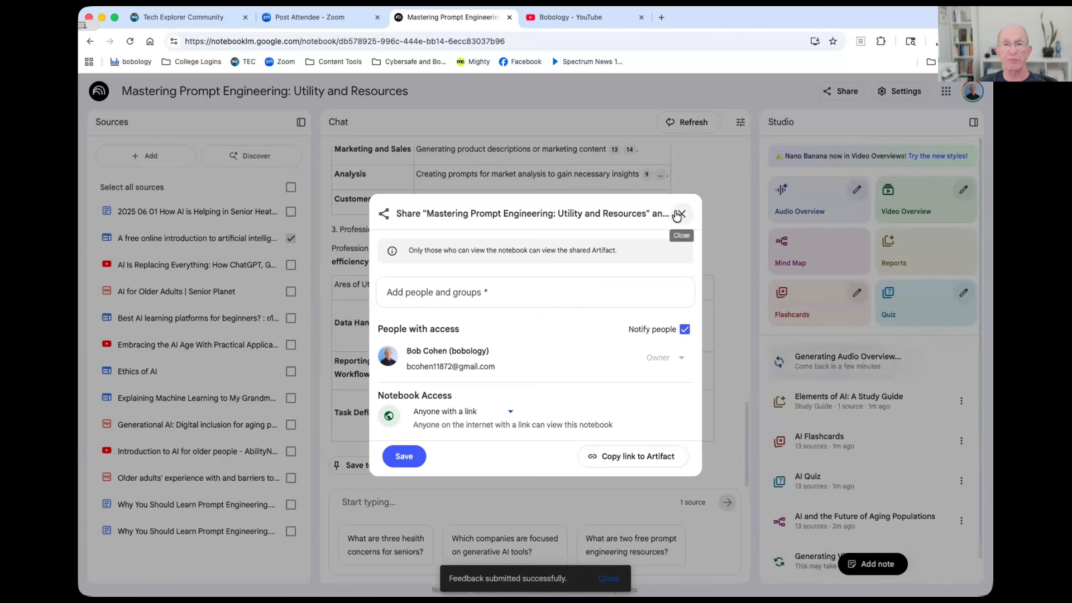
pyautogui.click(403, 456)
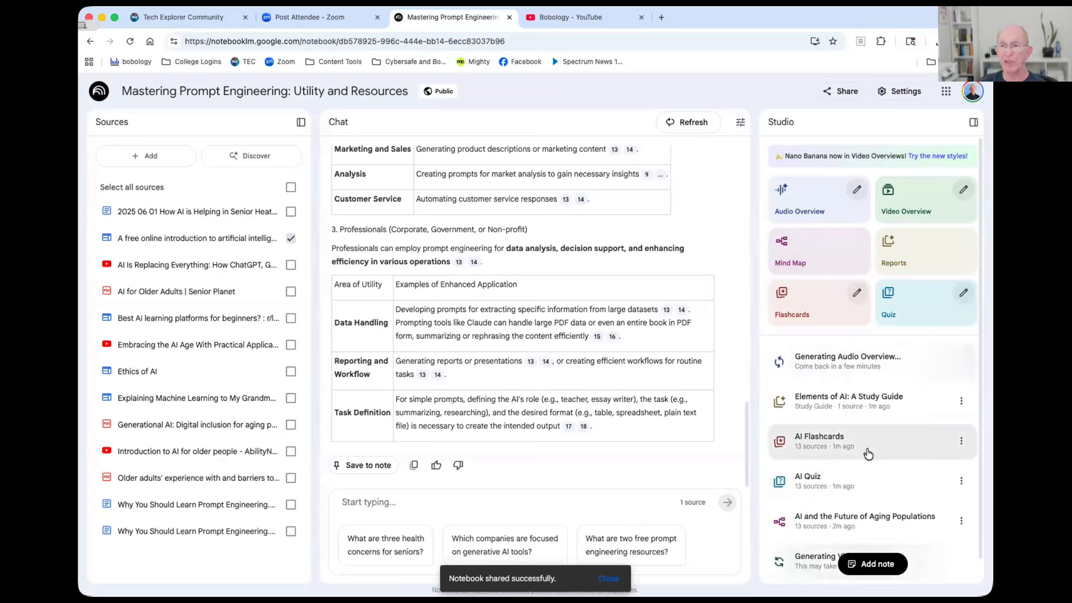
# Open the "AI and the Future of Aging Populations" mind map, collapse and re-expand its root, and expand the "AI Applications for Seniors (Health & Wellness)" branch
pyautogui.click(863, 518)
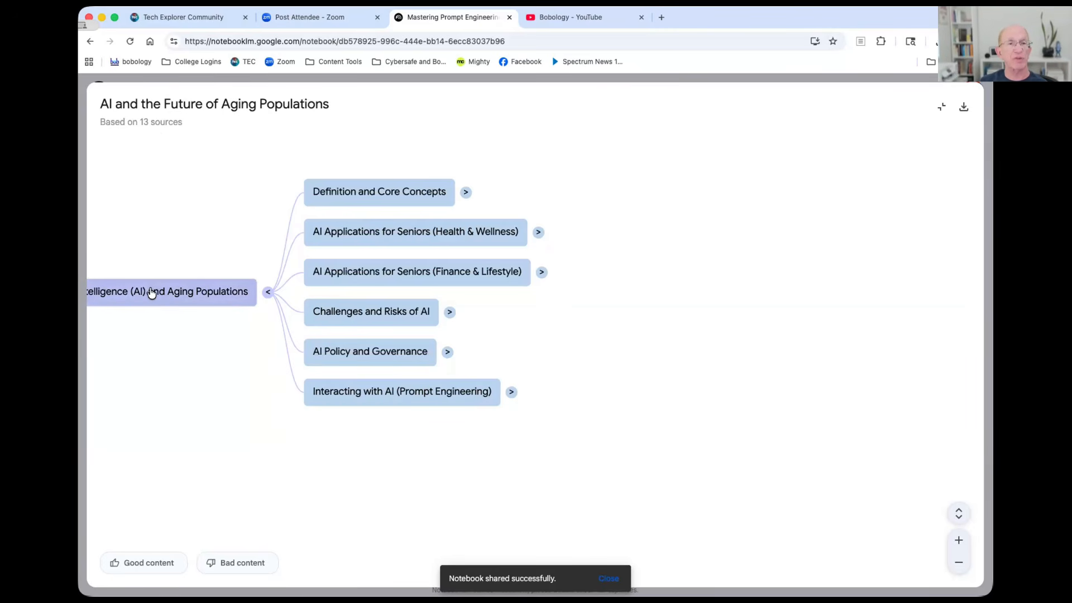
pyautogui.click(265, 293)
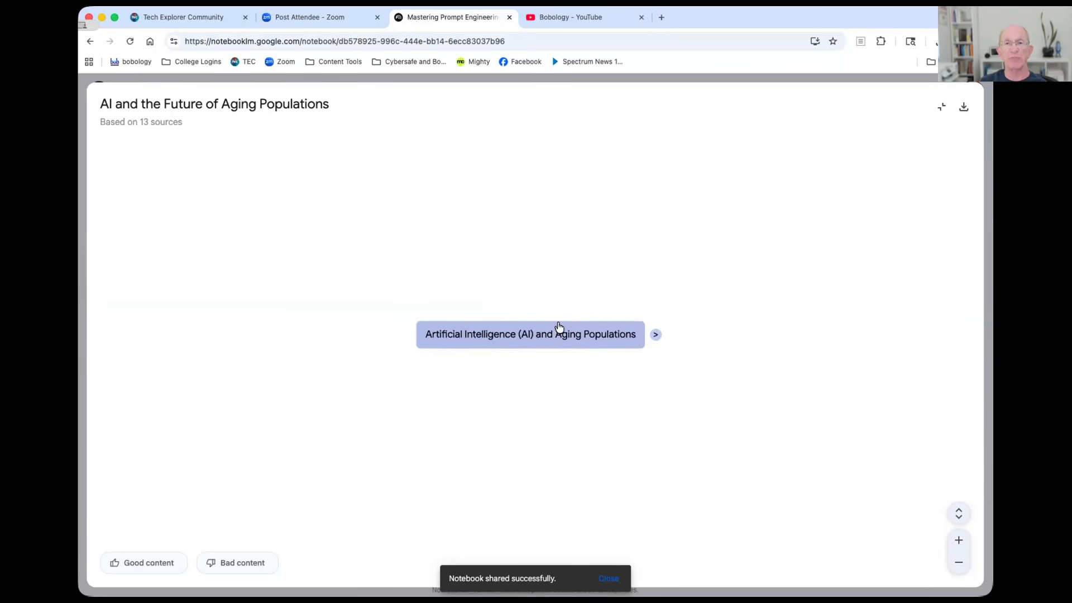
pyautogui.click(653, 335)
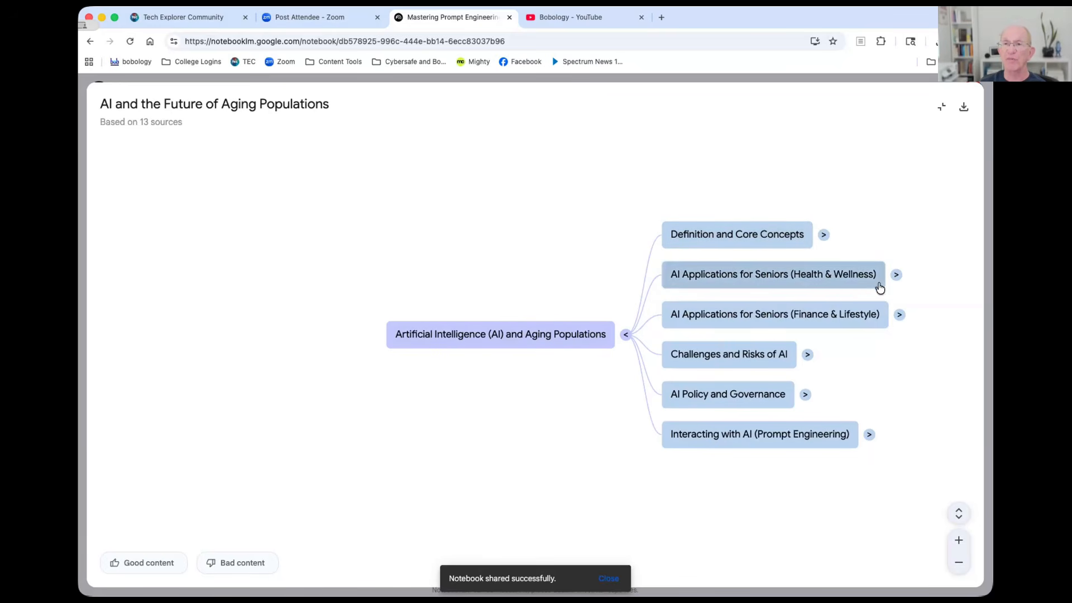
pyautogui.click(895, 274)
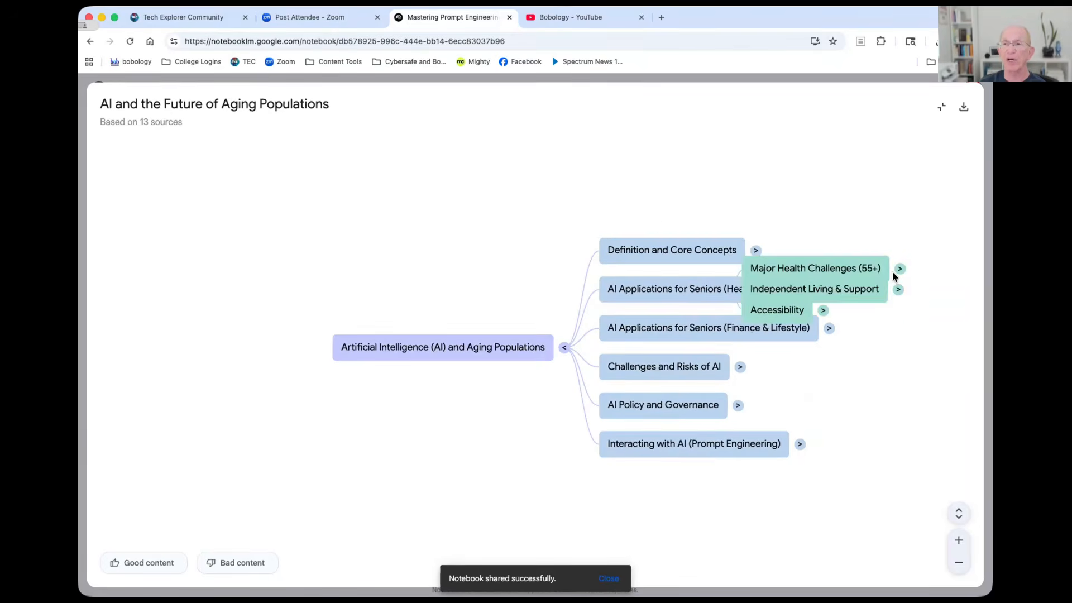
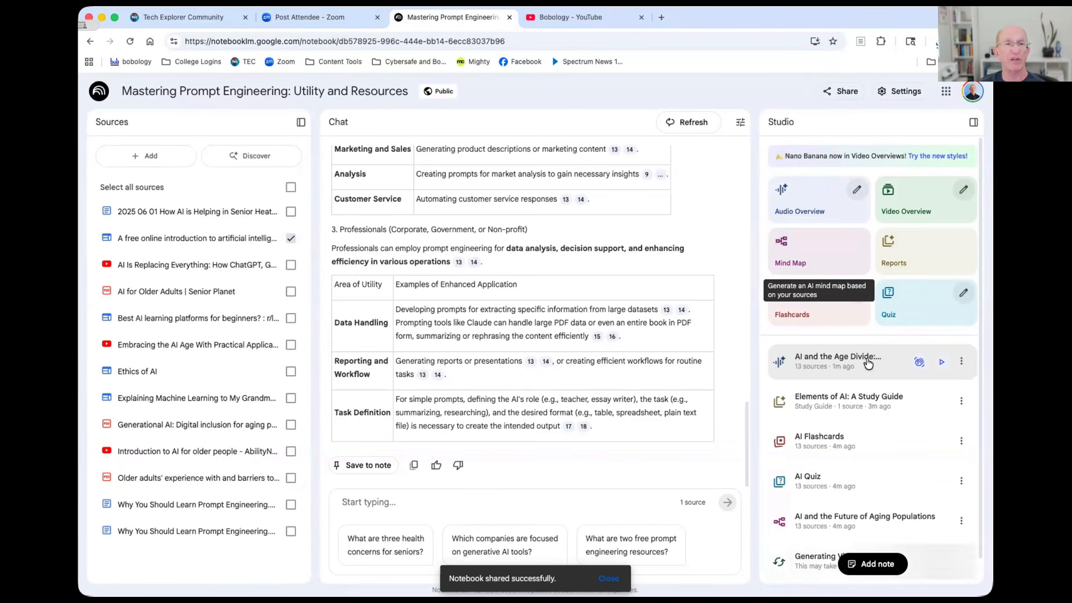
# Play the "AI and the Age Divide" audio, start generating another Audio Overview from the selected source, and pause playback
pyautogui.click(868, 363)
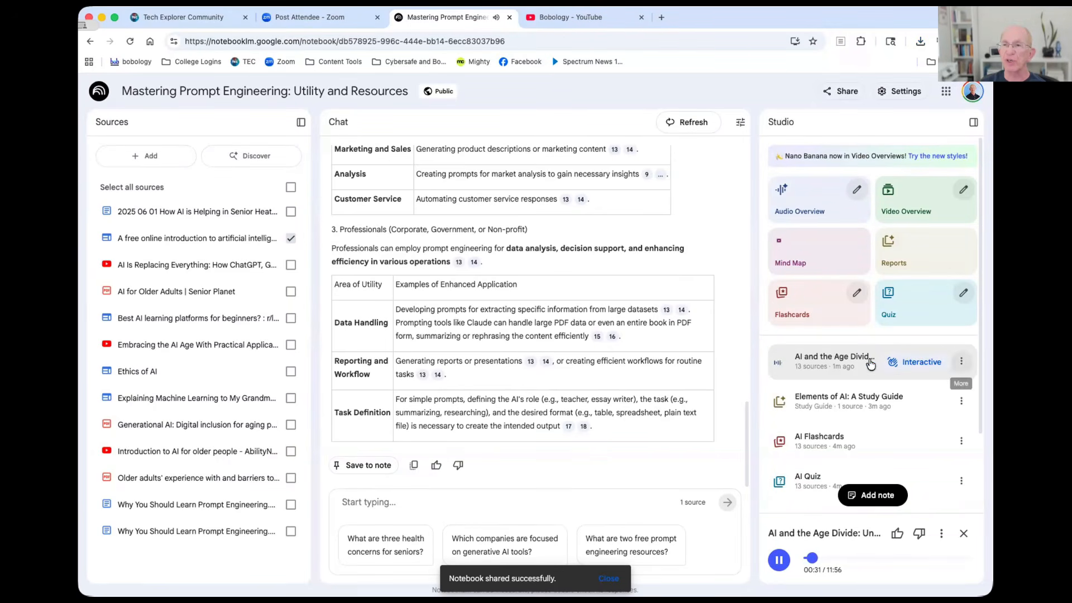
pyautogui.click(802, 196)
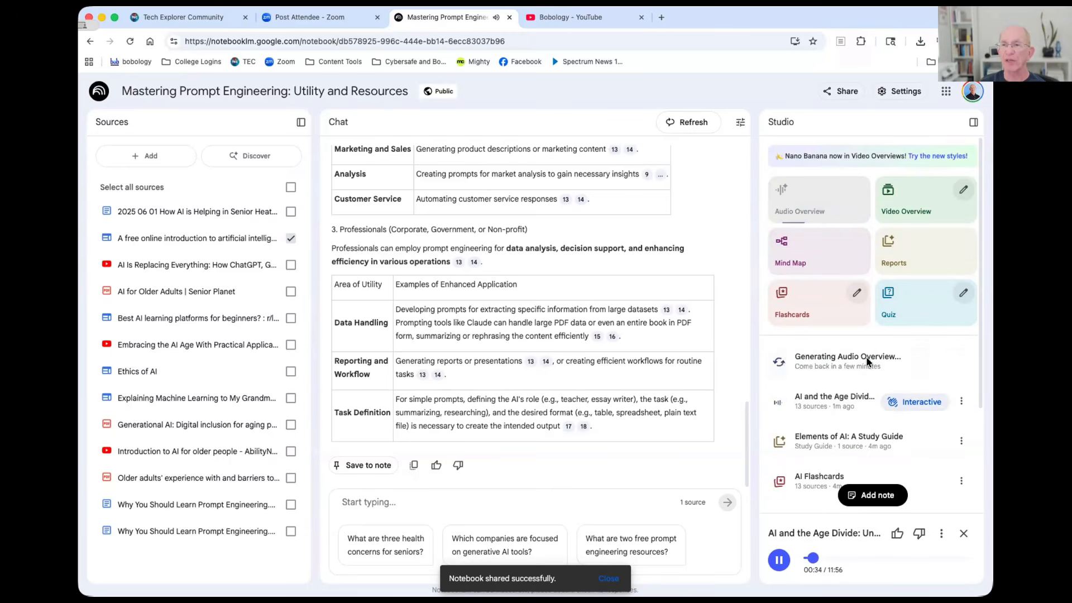
pyautogui.click(777, 560)
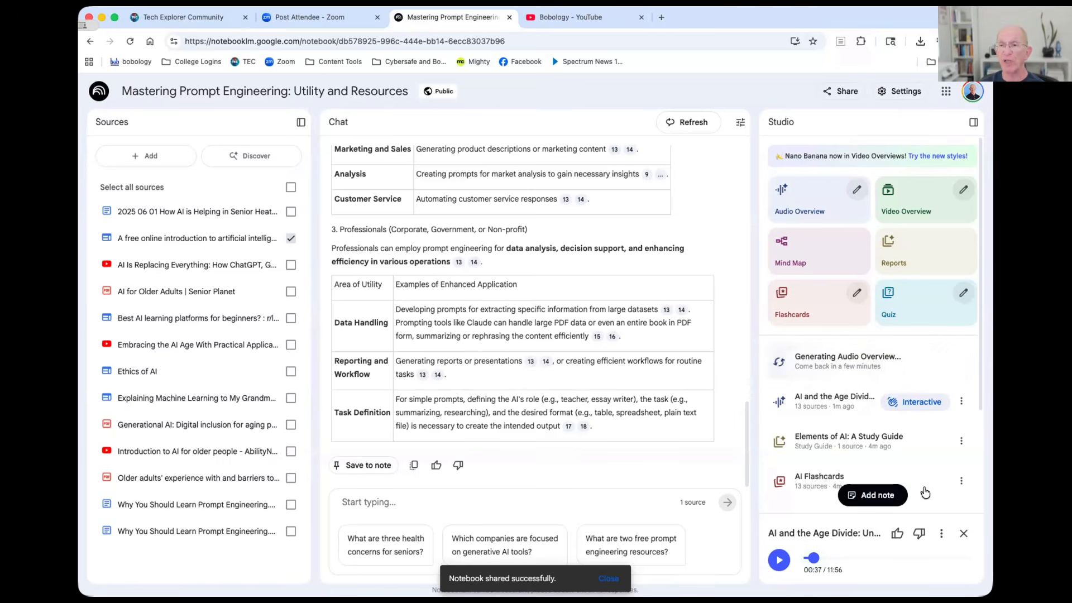
# Open the "AI and the Age Divide" audio in interactive mode, play it, and join the hosts' discussion
pyautogui.click(919, 400)
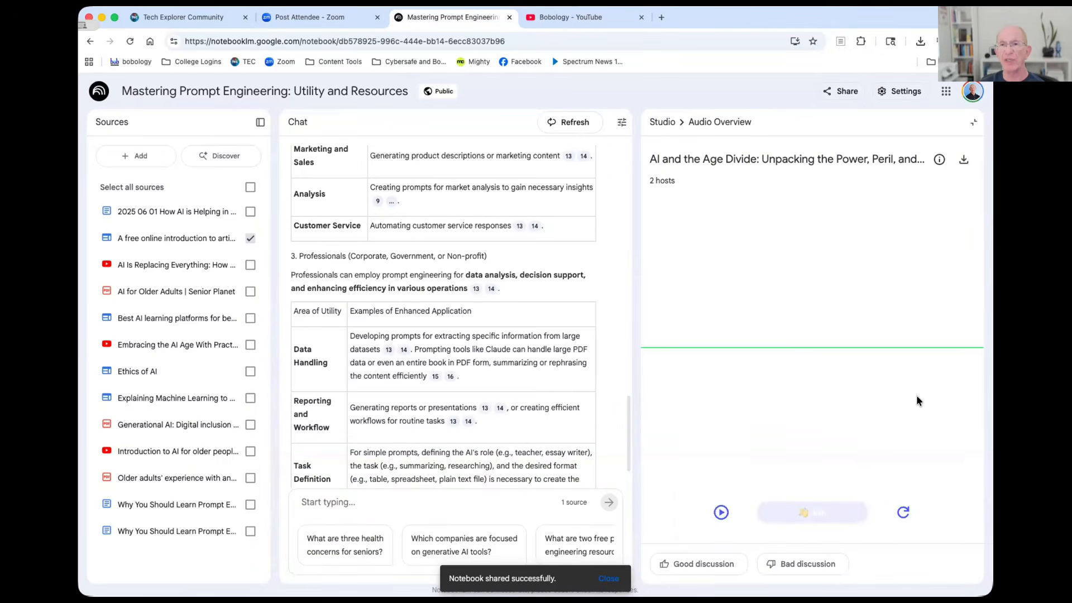
pyautogui.click(720, 511)
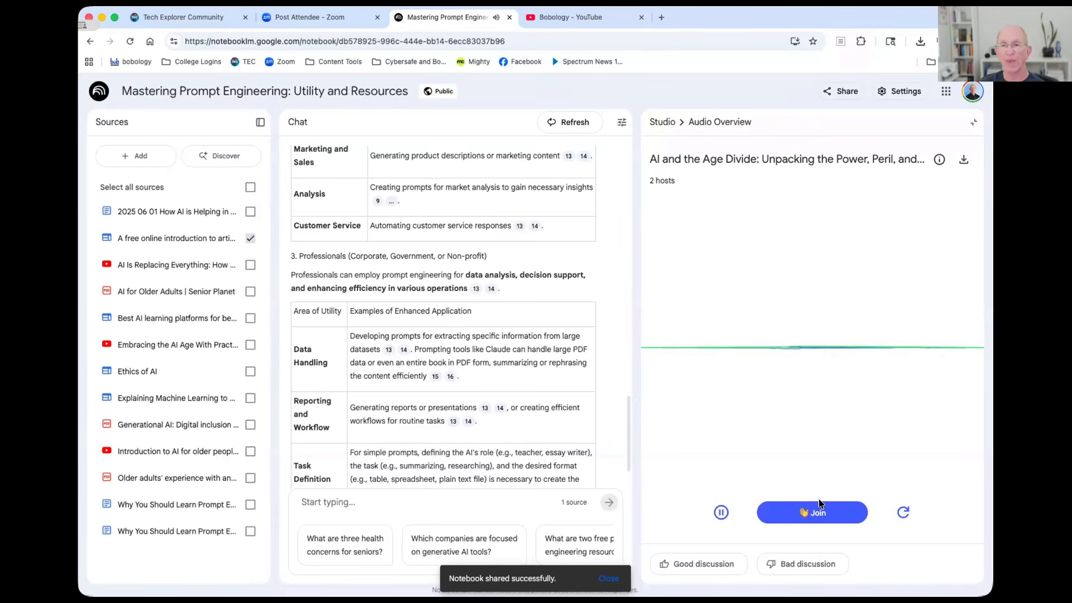
pyautogui.click(815, 514)
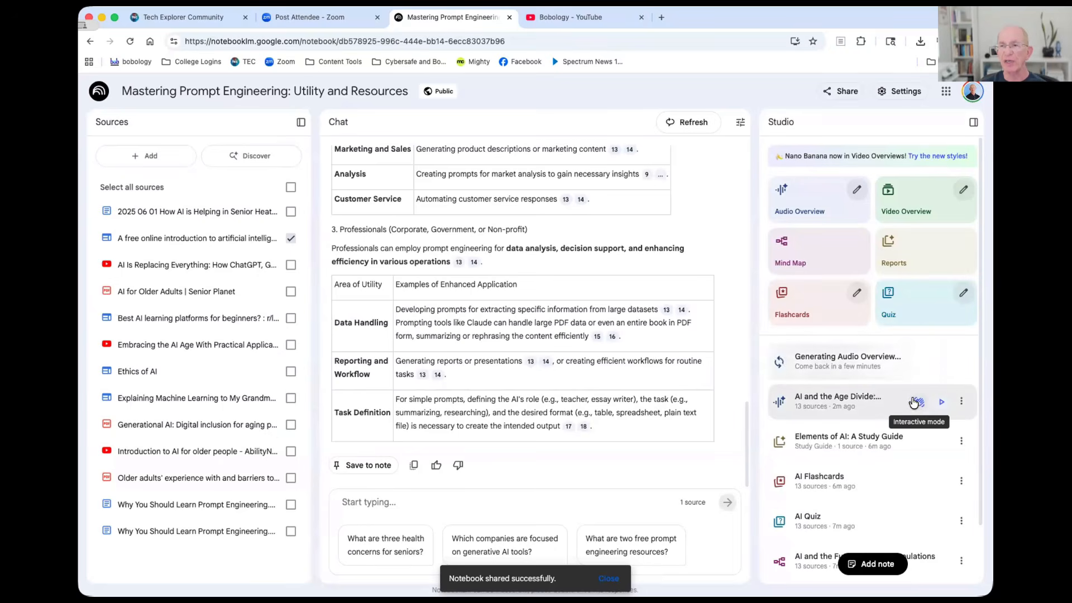
# Reopen interactive mode for the "AI and the Age Divide" audio, join the discussion again during playback, pause it, and return to the Studio overview
pyautogui.click(918, 402)
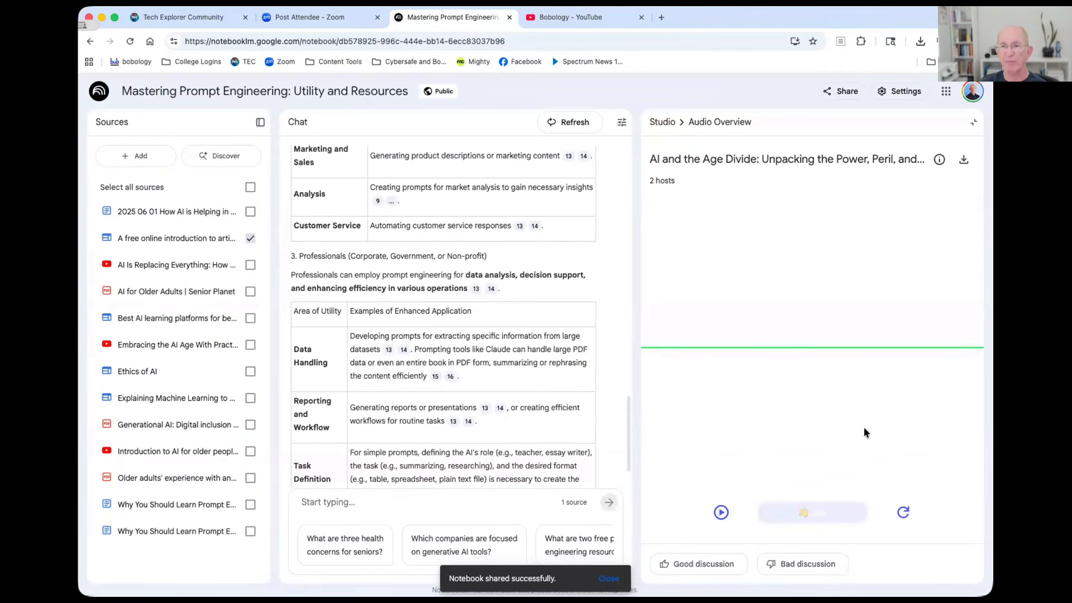
pyautogui.click(721, 510)
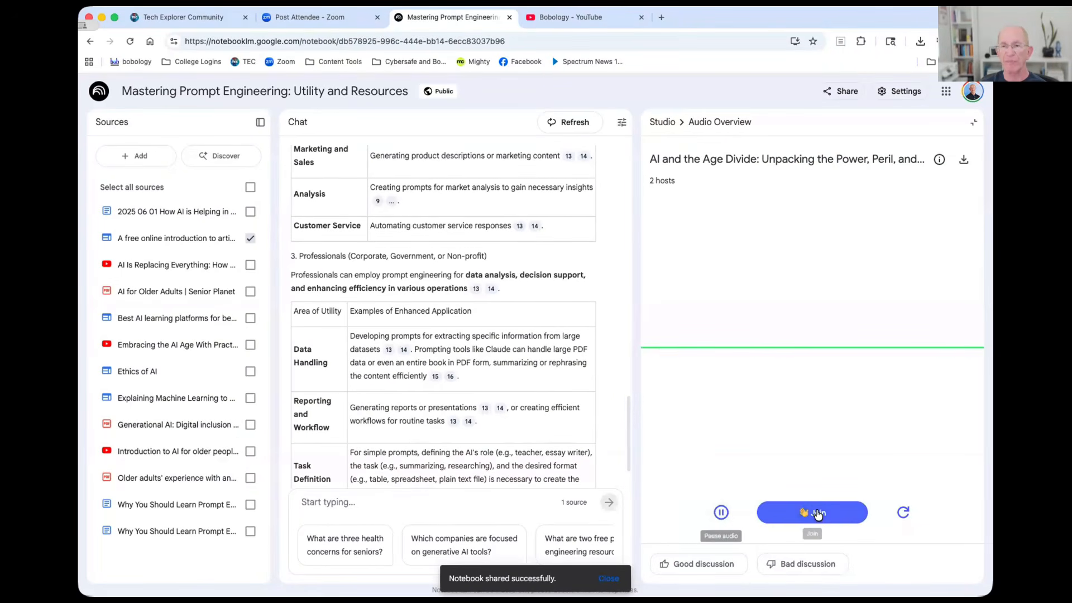
pyautogui.click(818, 509)
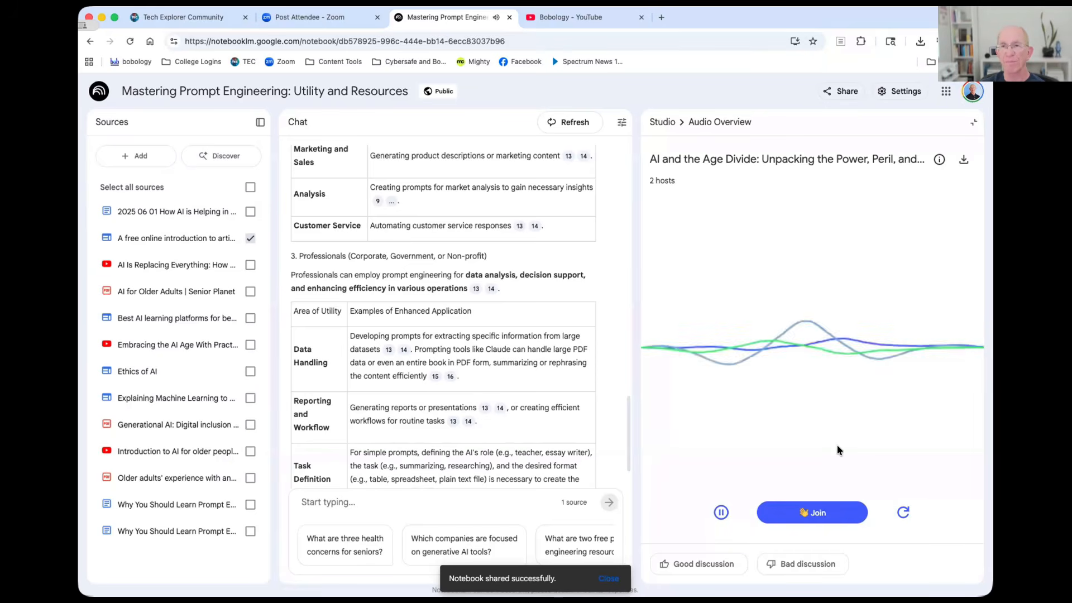
pyautogui.click(817, 513)
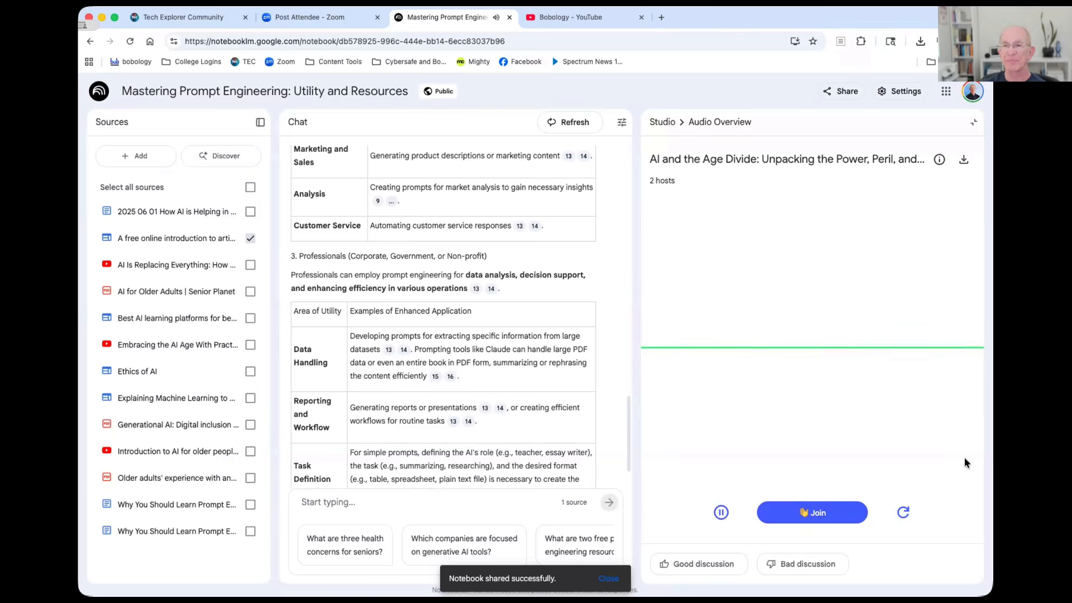
pyautogui.click(720, 512)
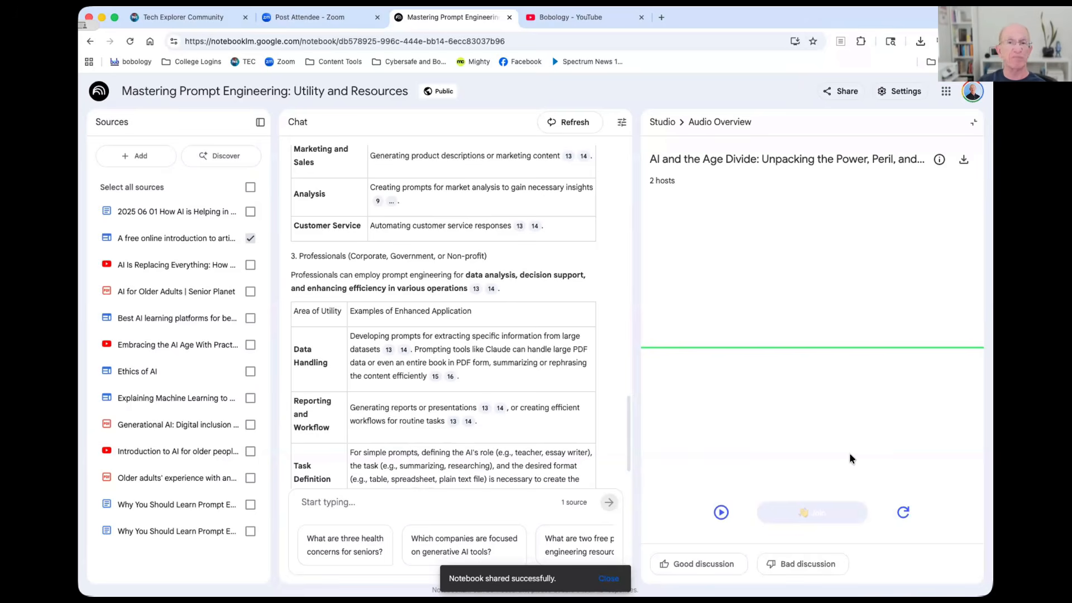
pyautogui.click(662, 121)
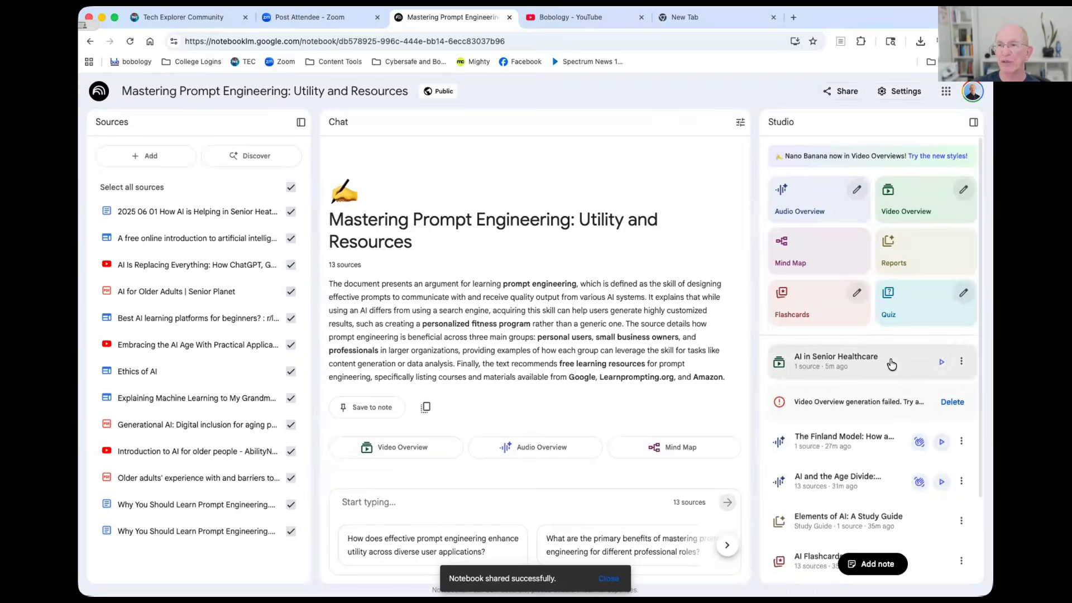
# Open the "AI in Senior Healthcare" video overview and play it in full screen
pyautogui.click(818, 359)
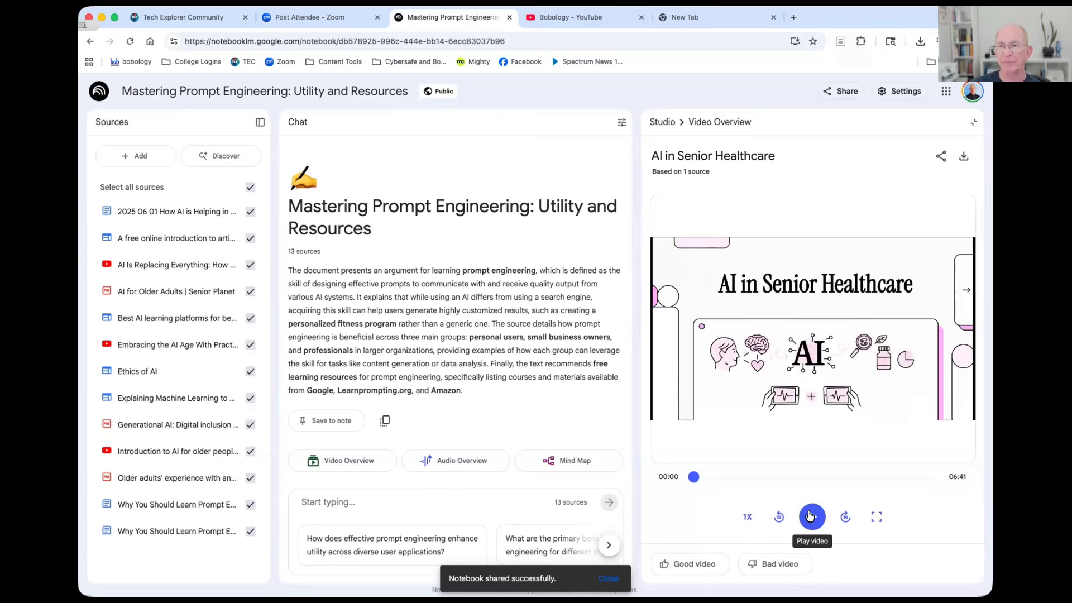
pyautogui.click(810, 515)
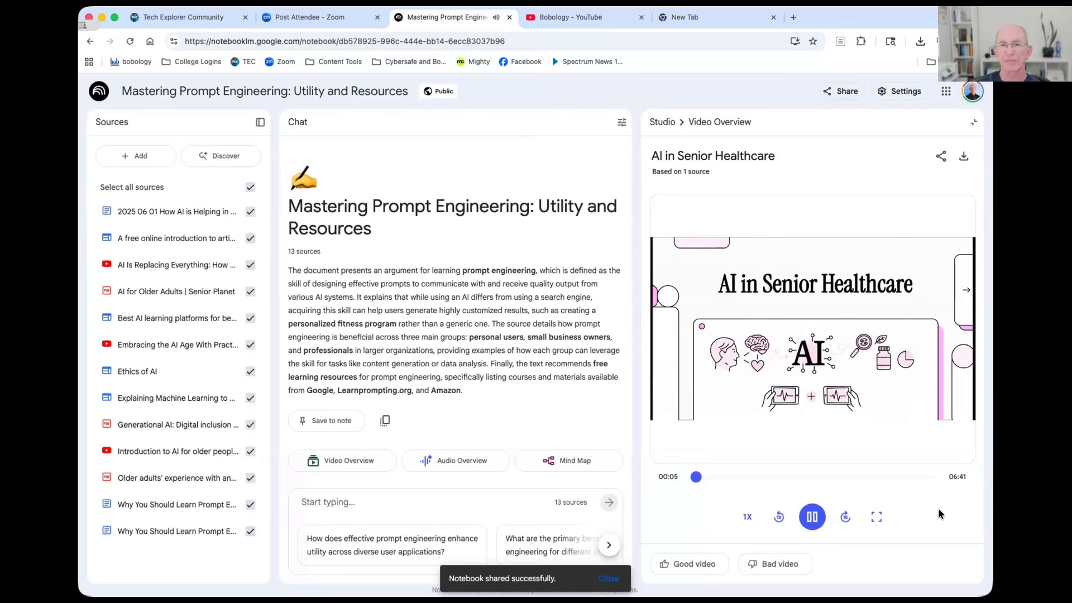
pyautogui.click(877, 516)
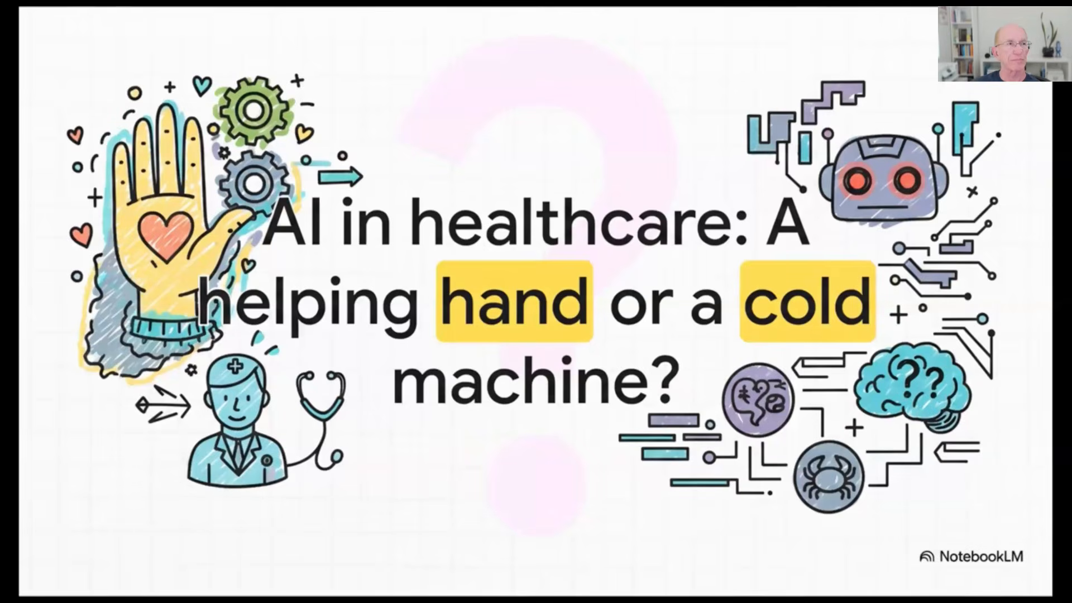
pyautogui.moveTo(369, 173)
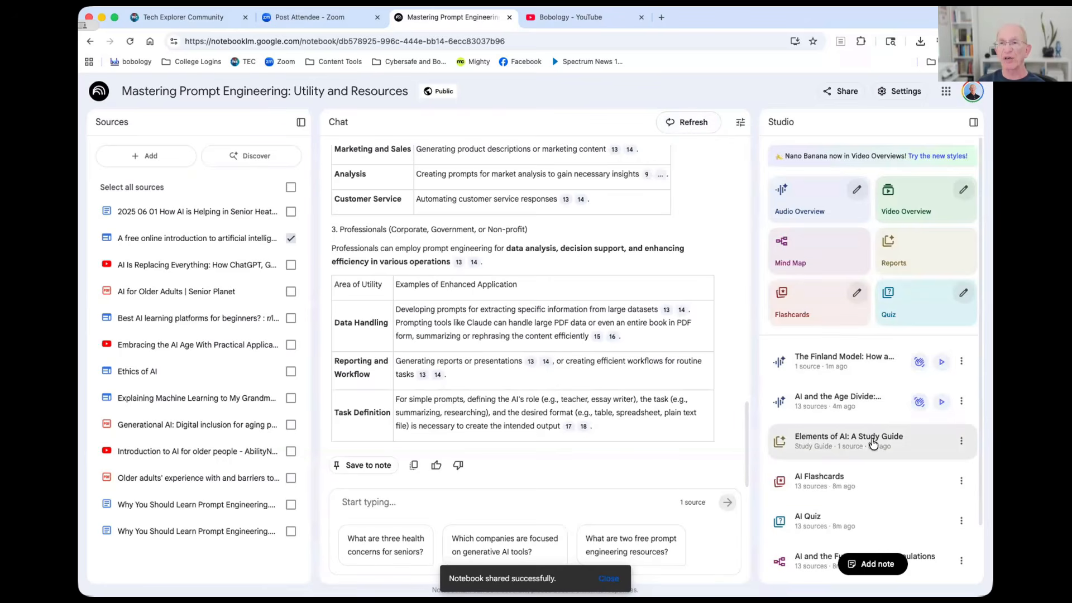
# Check the list of generated study materials in the Studio and select all of the notebook's sources
pyautogui.scroll(-2, 872, 444)
pyautogui.scroll(-1, 873, 444)
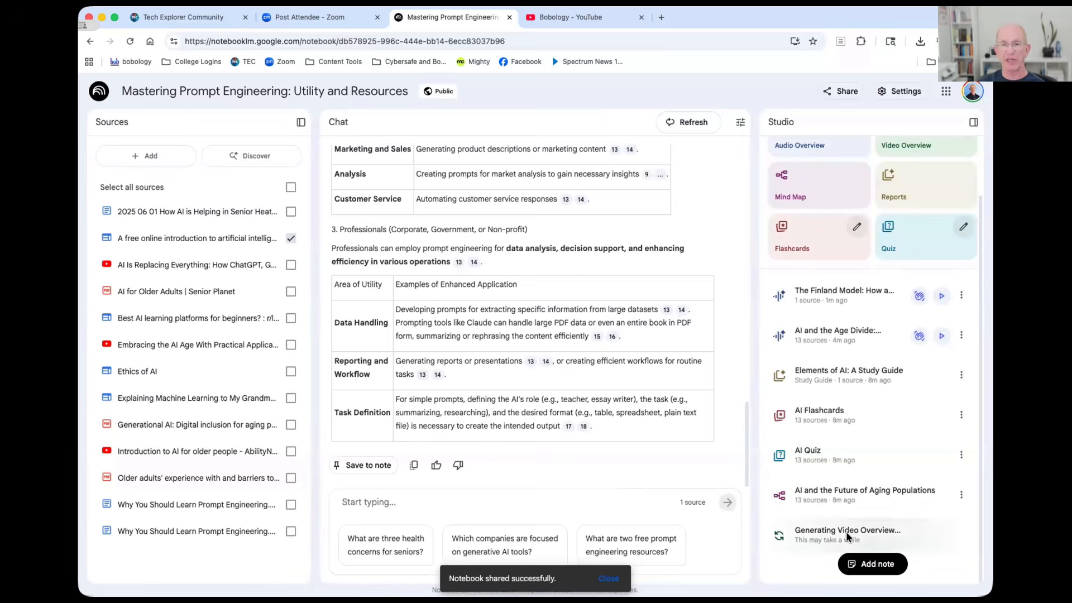
pyautogui.scroll(1, 845, 536)
pyautogui.scroll(2, 844, 535)
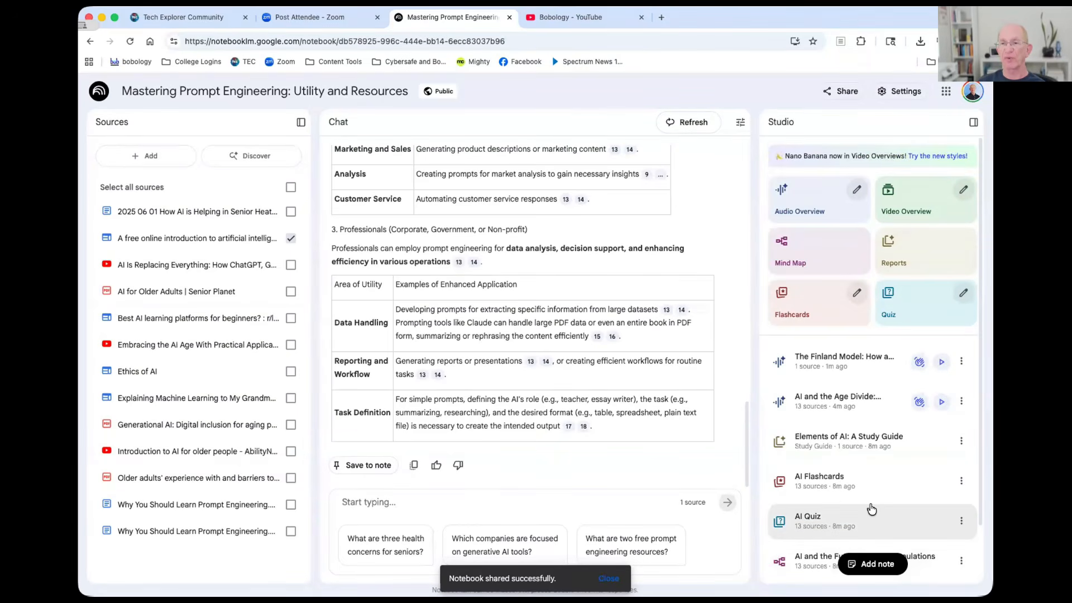
pyautogui.scroll(-2, 871, 509)
pyautogui.scroll(2, 871, 509)
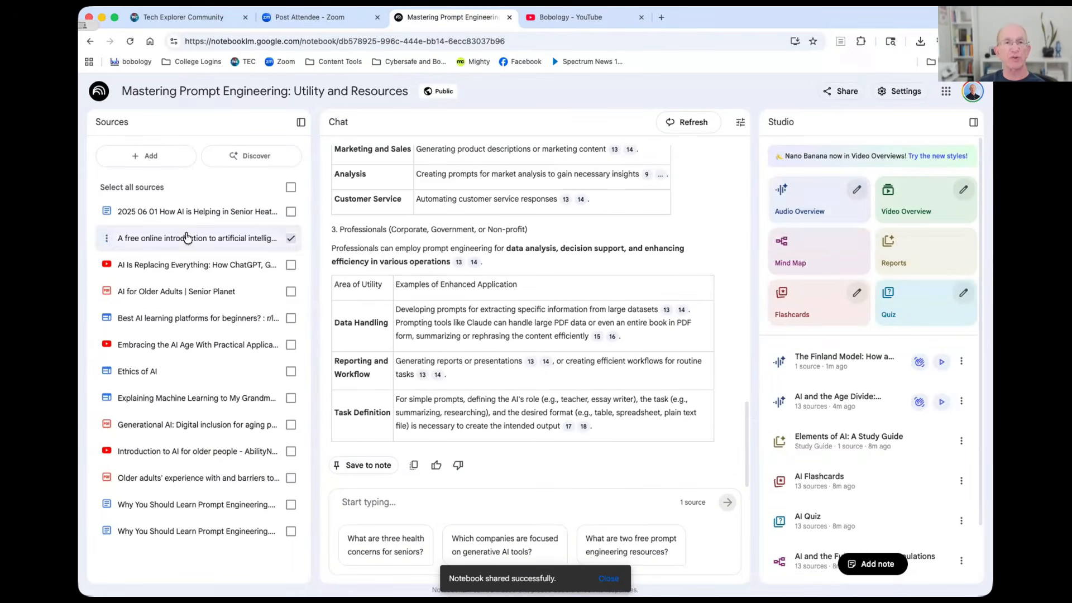
pyautogui.click(291, 187)
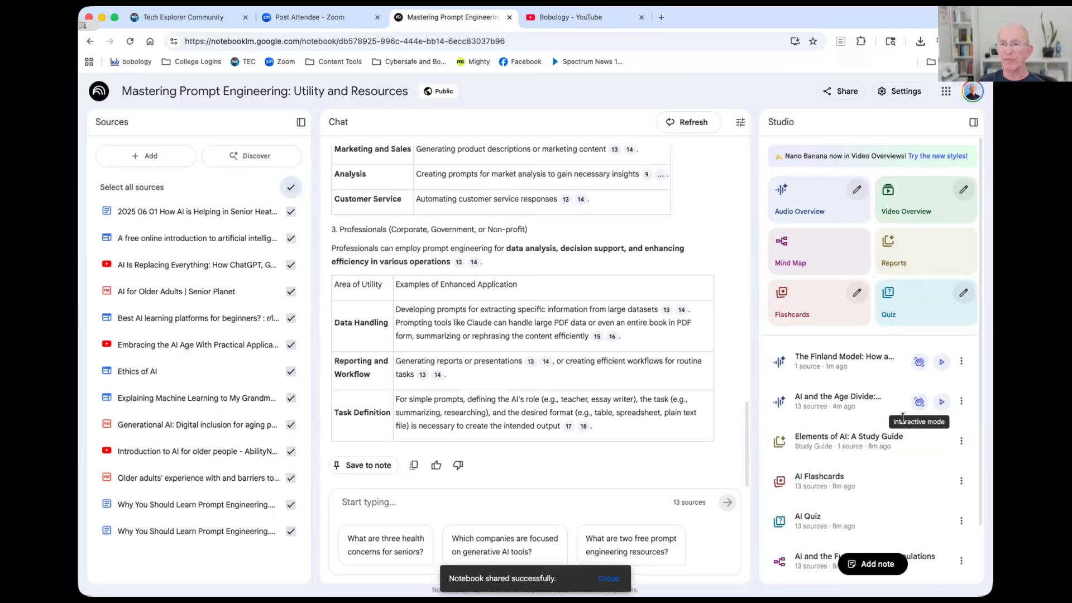
# Check the Studio's generation options and list of study materials, then return to the notebooks home page
pyautogui.scroll(-2, 895, 454)
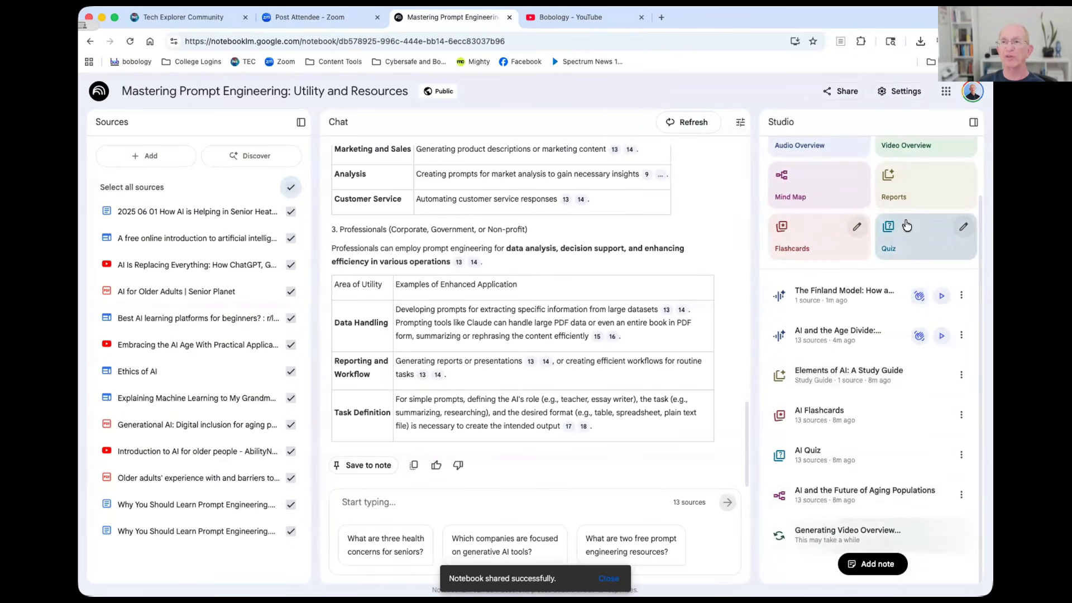
pyautogui.scroll(2, 810, 239)
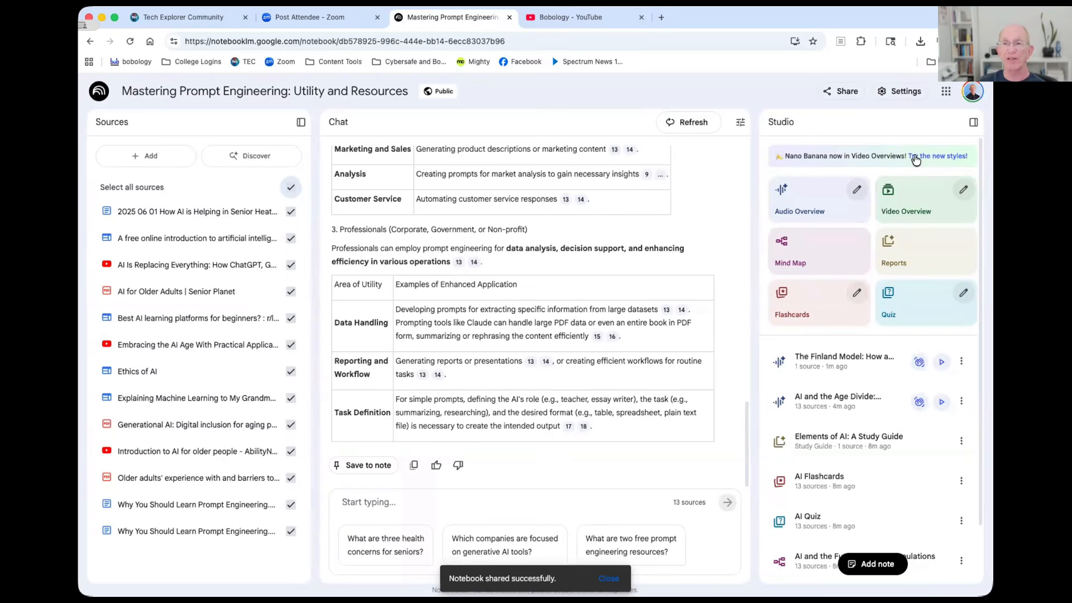
pyautogui.scroll(-2, 893, 407)
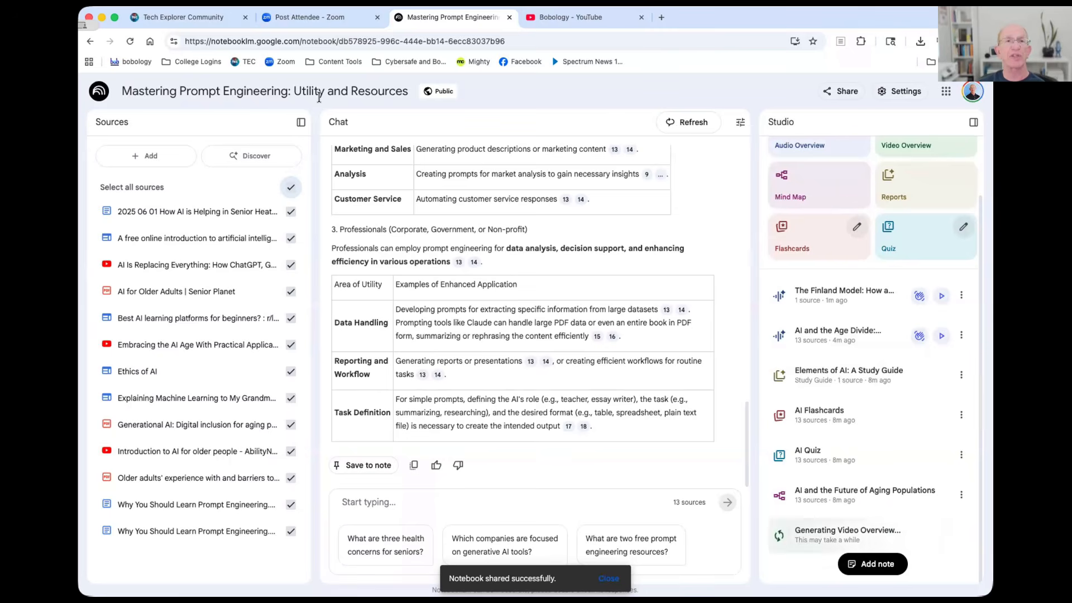
pyautogui.click(98, 91)
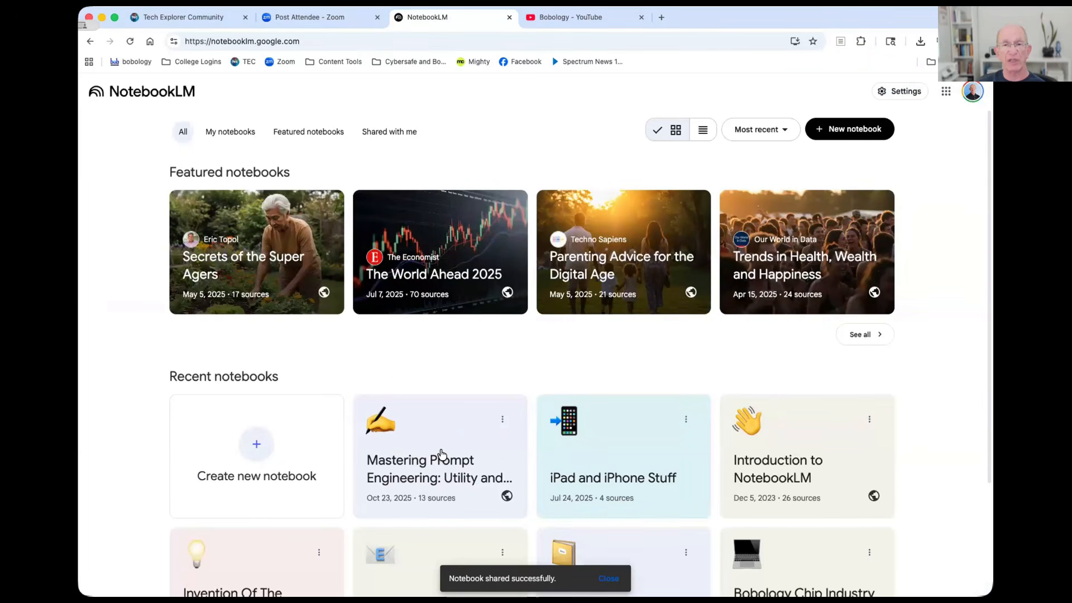
# Look through the recent notebooks, view the full collection of featured notebooks, and return to the view of all notebooks
pyautogui.scroll(-3, 441, 453)
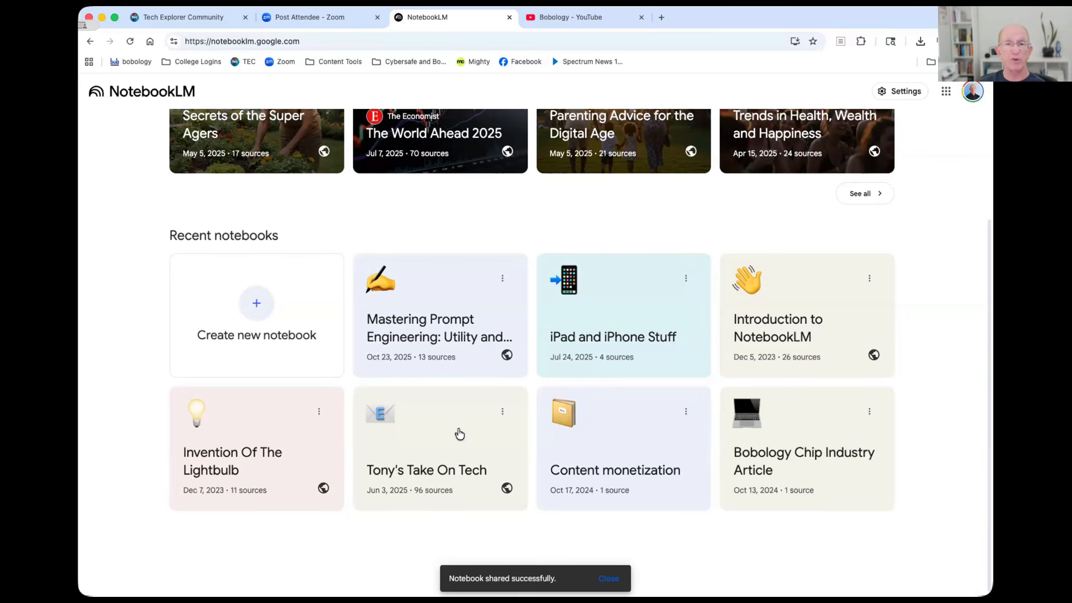
pyautogui.scroll(3, 459, 433)
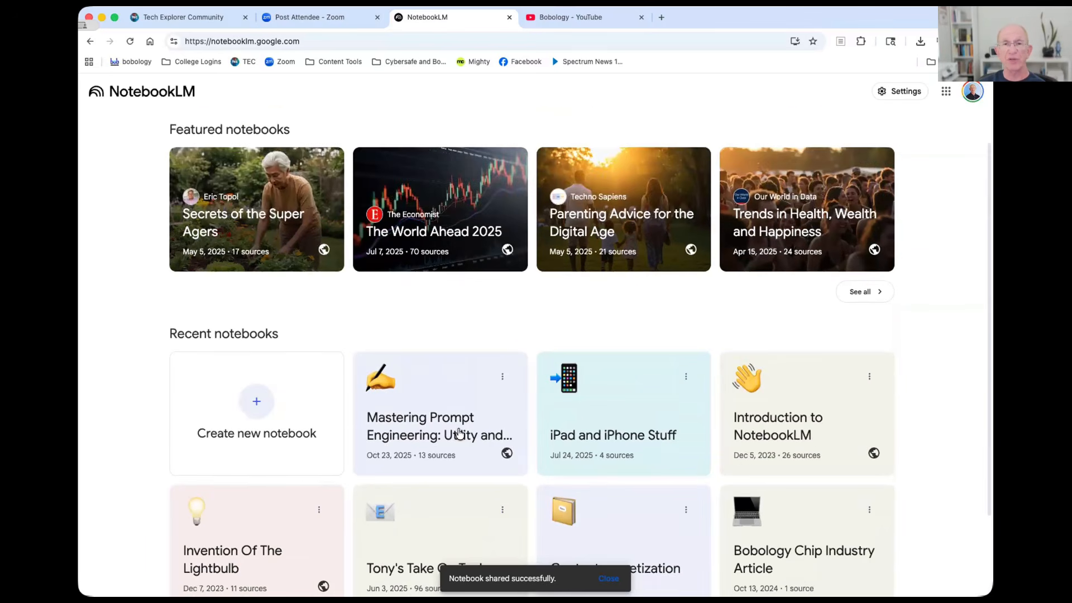
pyautogui.scroll(-2, 770, 474)
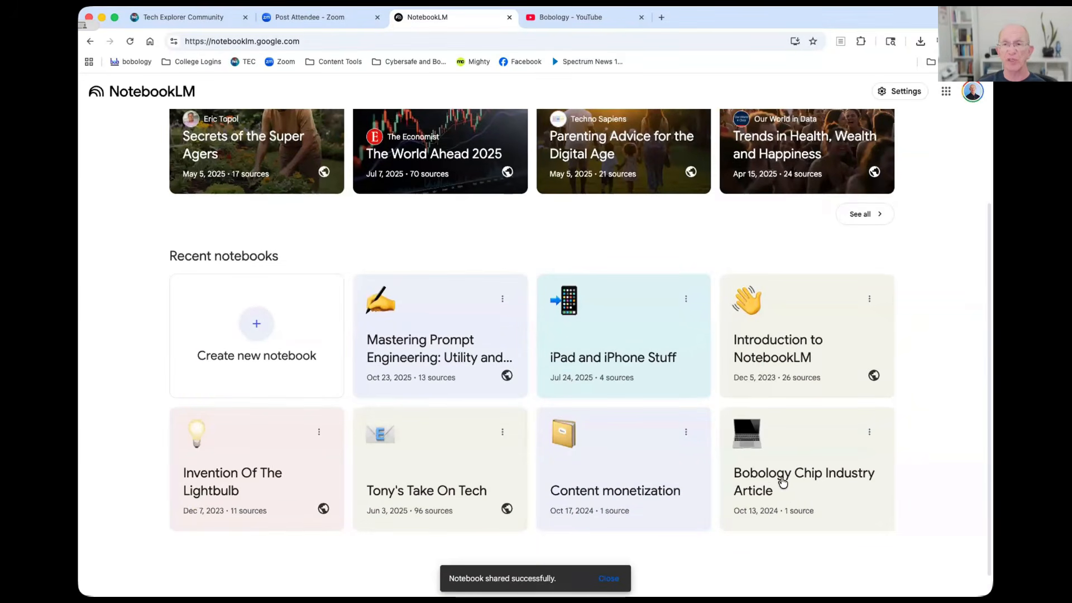
pyautogui.scroll(3, 782, 480)
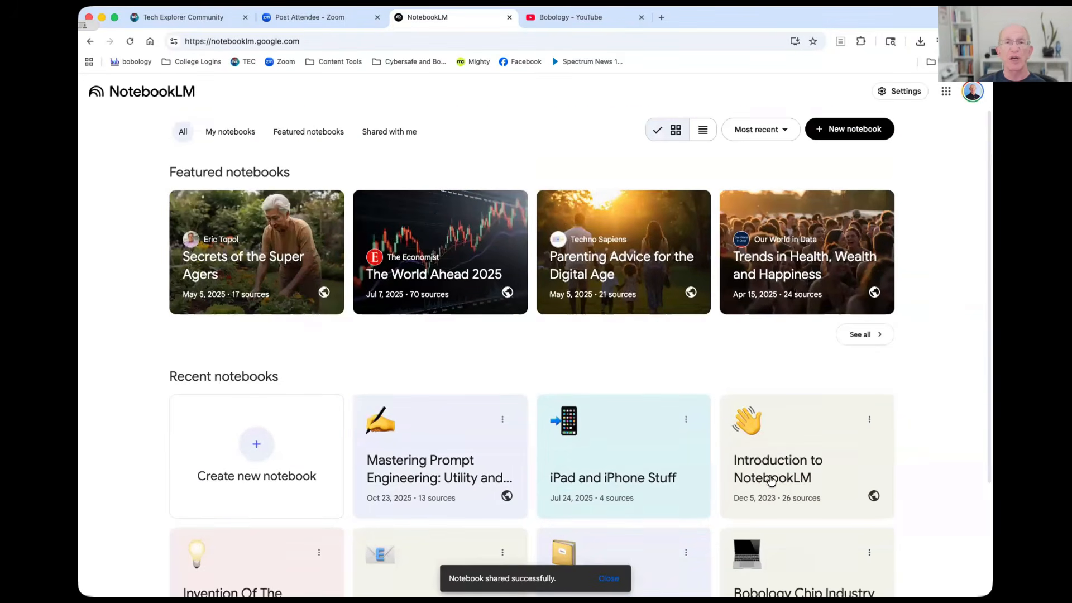
pyautogui.click(859, 335)
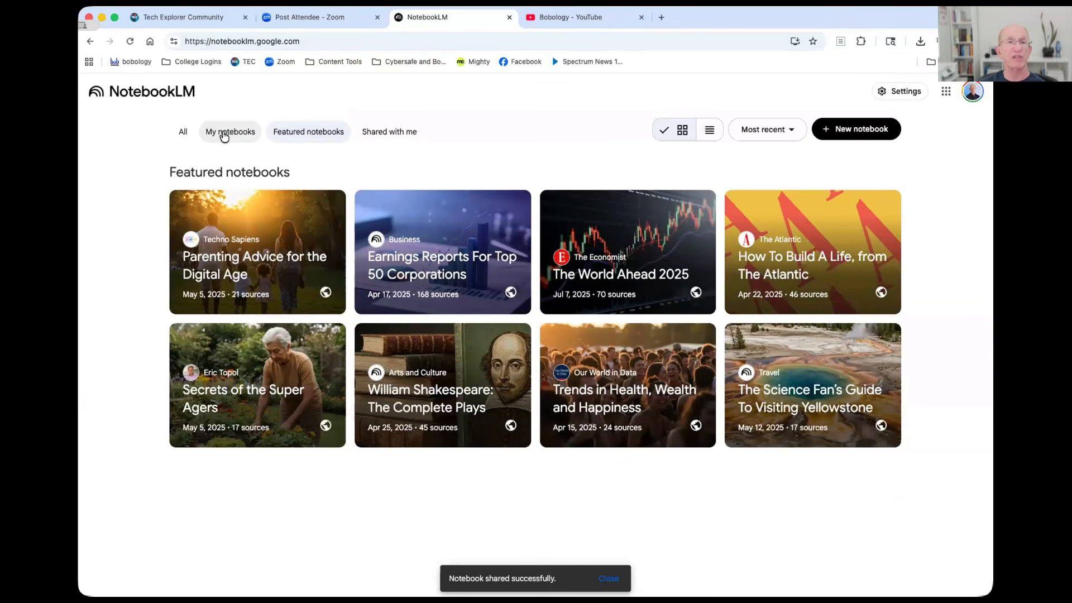
pyautogui.click(187, 133)
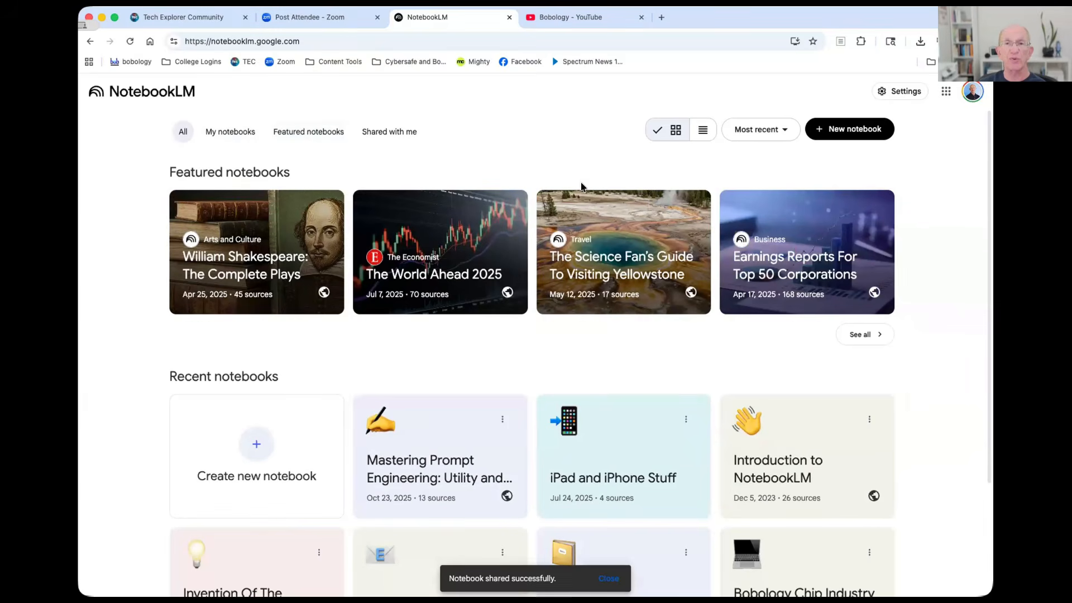
# Open the featured "Earnings Reports For Top 50 Corporations" notebook, play its video "The 5 Biggest Trends from Q1 Earnings", and pause it
pyautogui.click(805, 269)
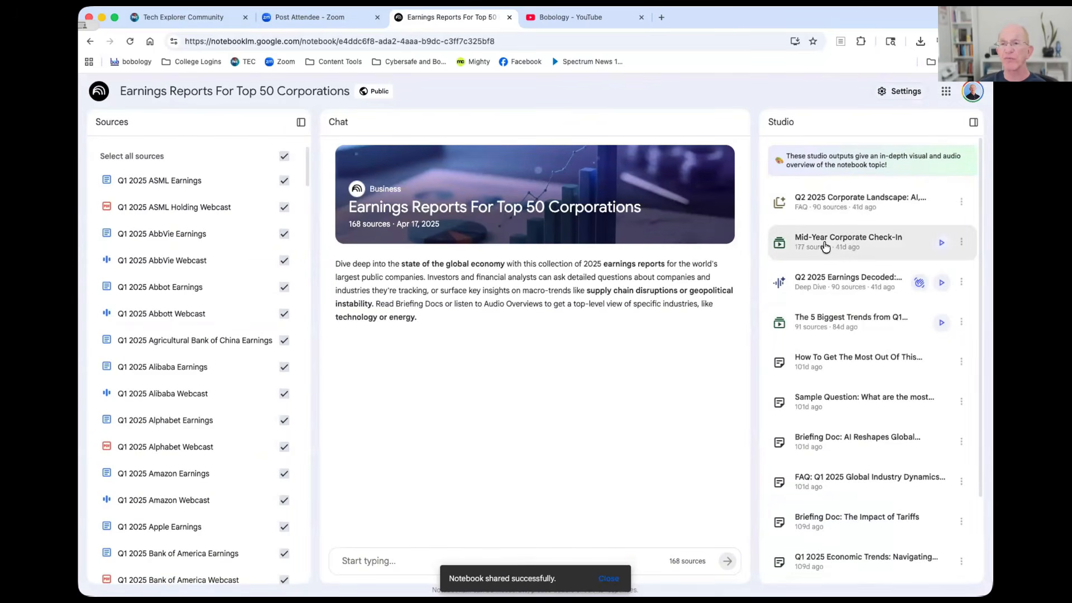
pyautogui.click(845, 322)
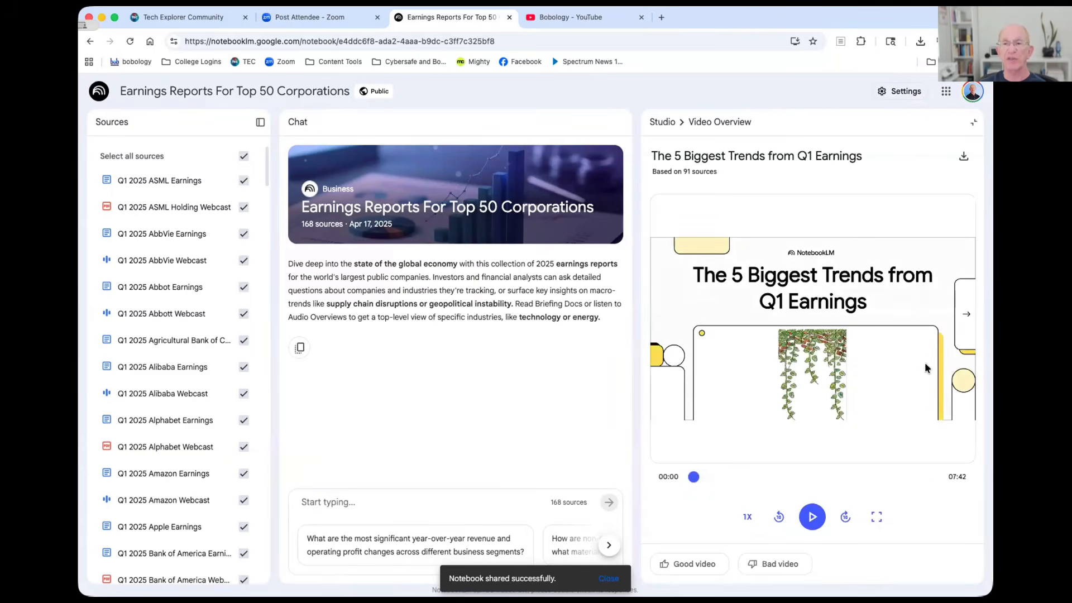
pyautogui.click(809, 516)
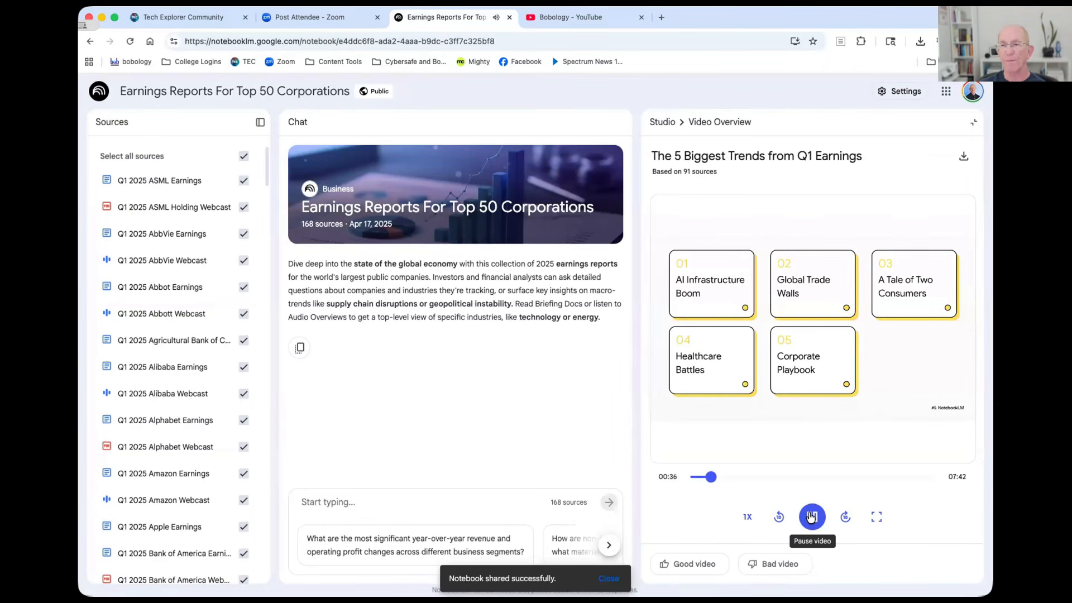
pyautogui.click(809, 516)
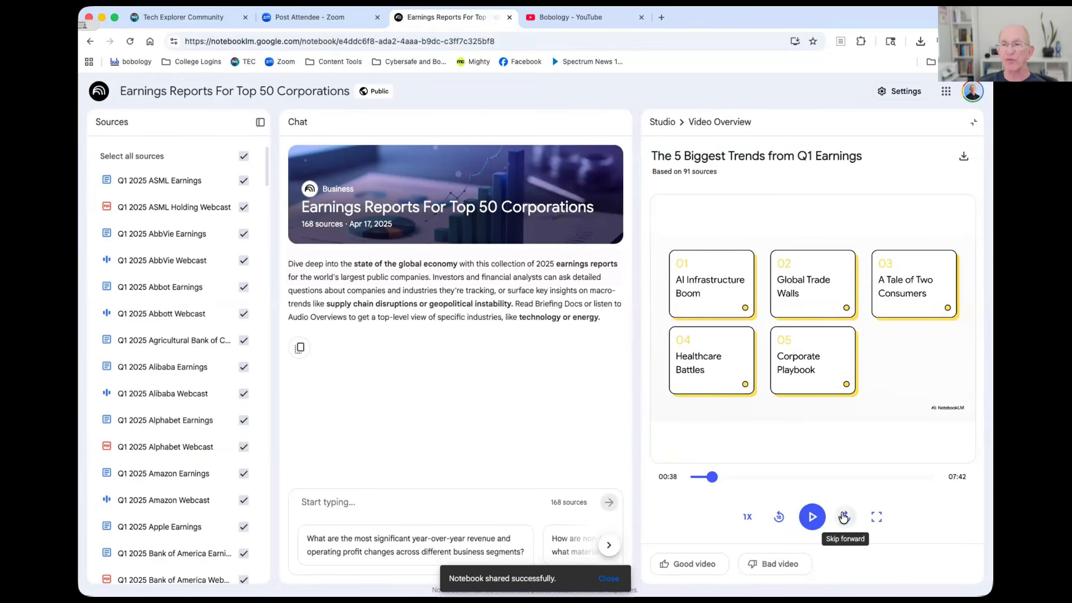
# Skip the paused video ahead to 01:18, then leave it and return to the notebooks home page
pyautogui.click(844, 516)
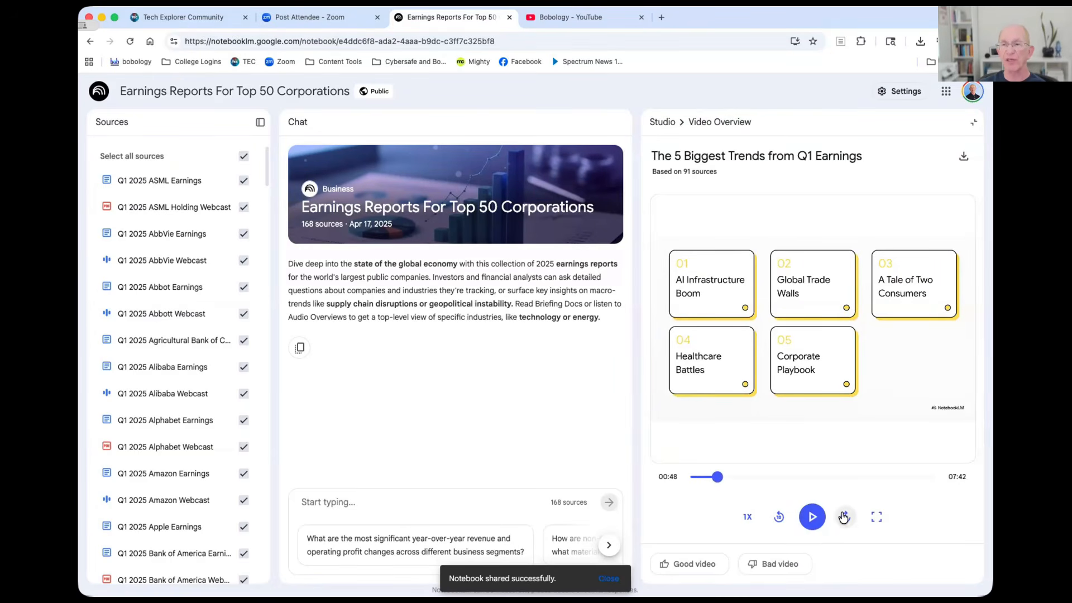
pyautogui.click(844, 516)
pyautogui.click(844, 516)
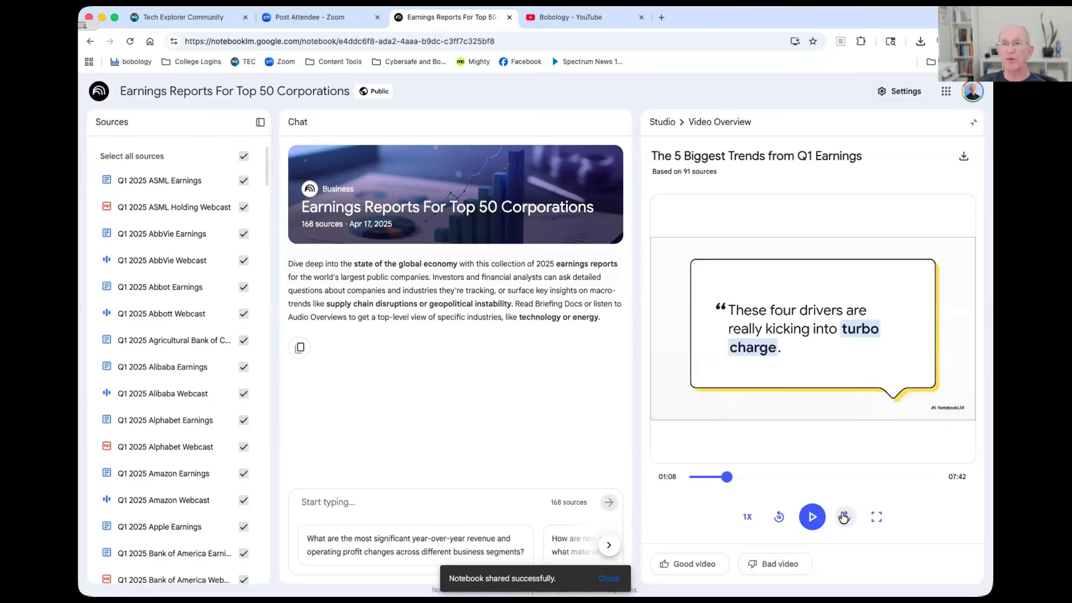
pyautogui.click(844, 517)
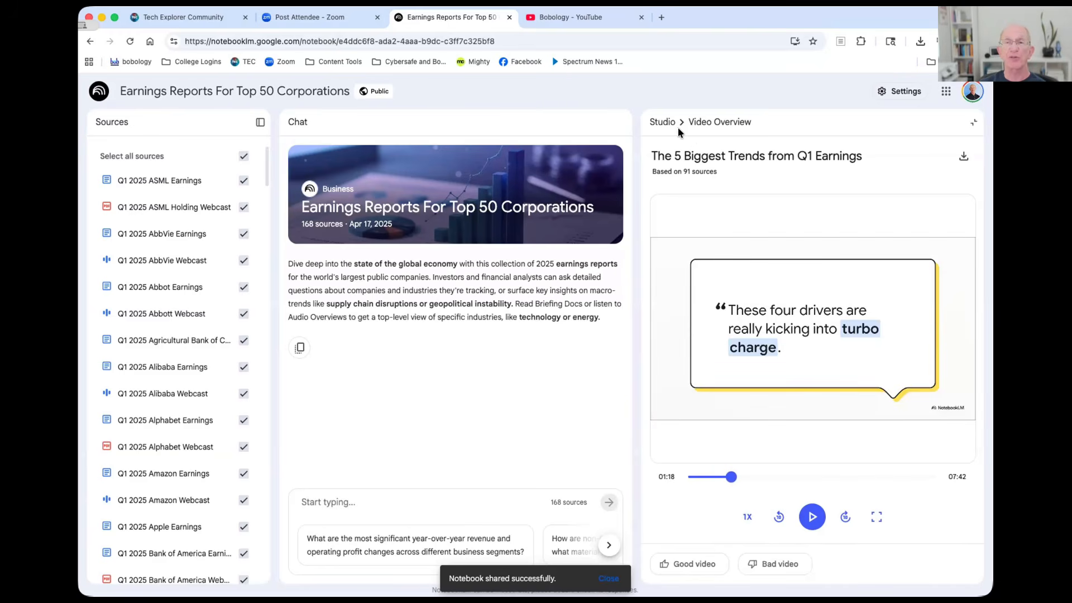
pyautogui.click(662, 121)
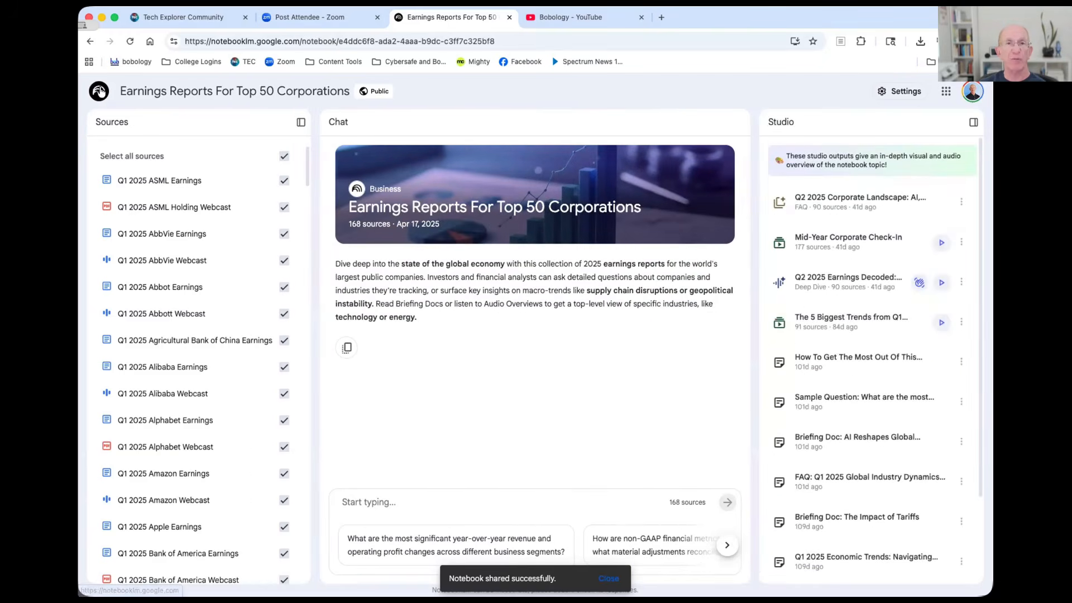
pyautogui.click(99, 91)
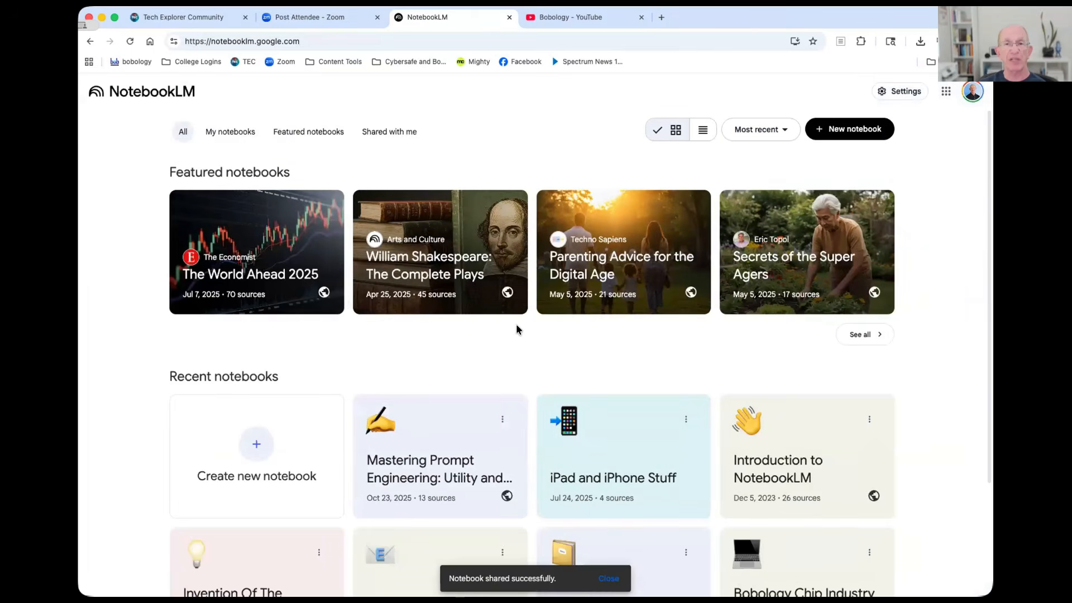
# Open the featured "Trends in Health, Wealth and Happiness" notebook, examine its sources and study materials, and return to the home page
pyautogui.scroll(-2, 515, 329)
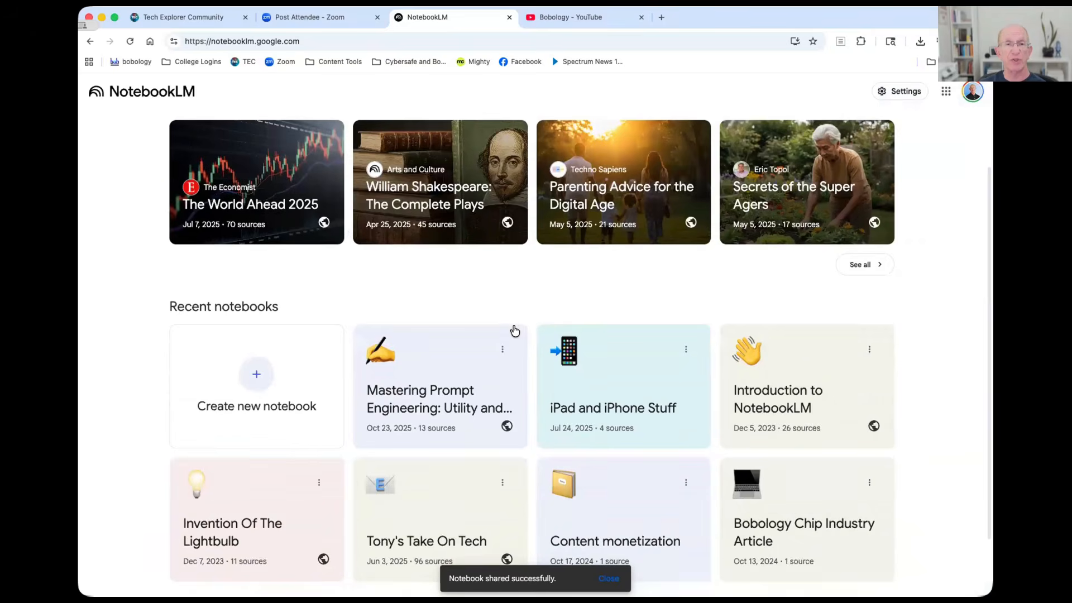
pyautogui.scroll(1, 515, 330)
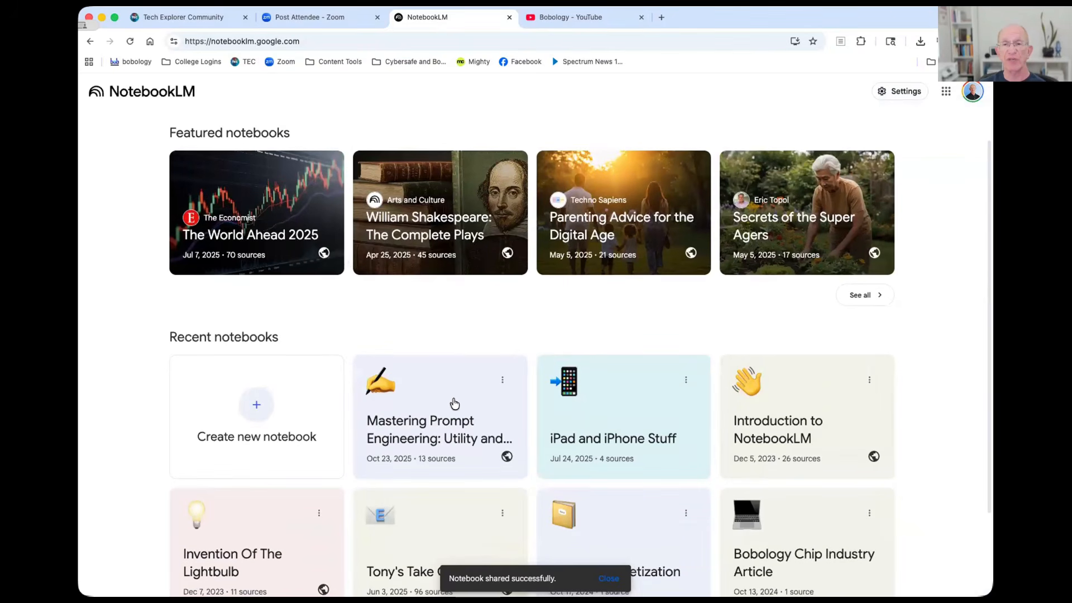
pyautogui.click(454, 403)
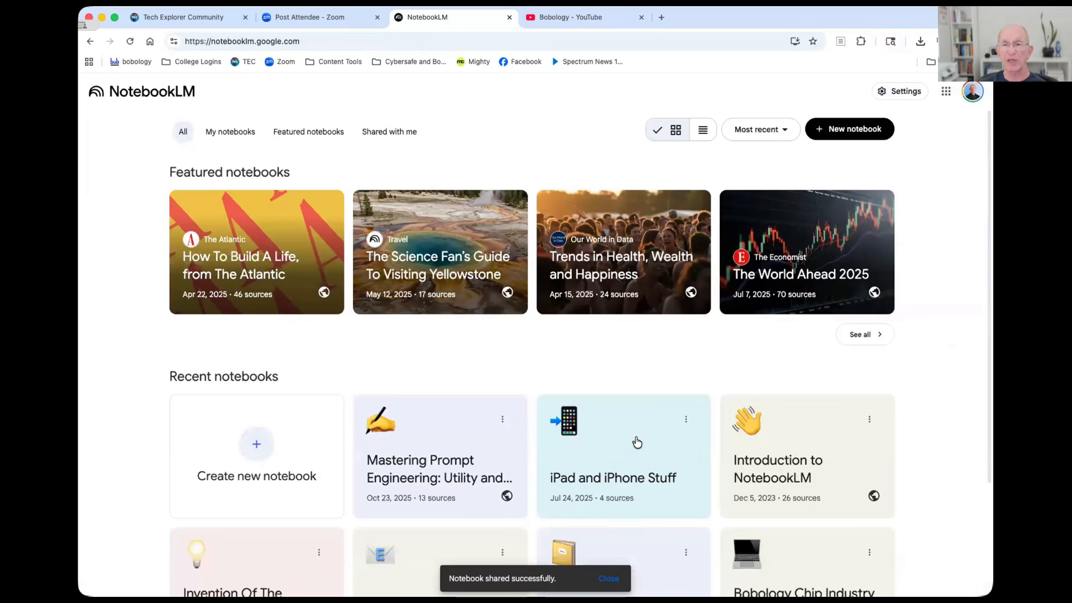
pyautogui.scroll(-1, 637, 442)
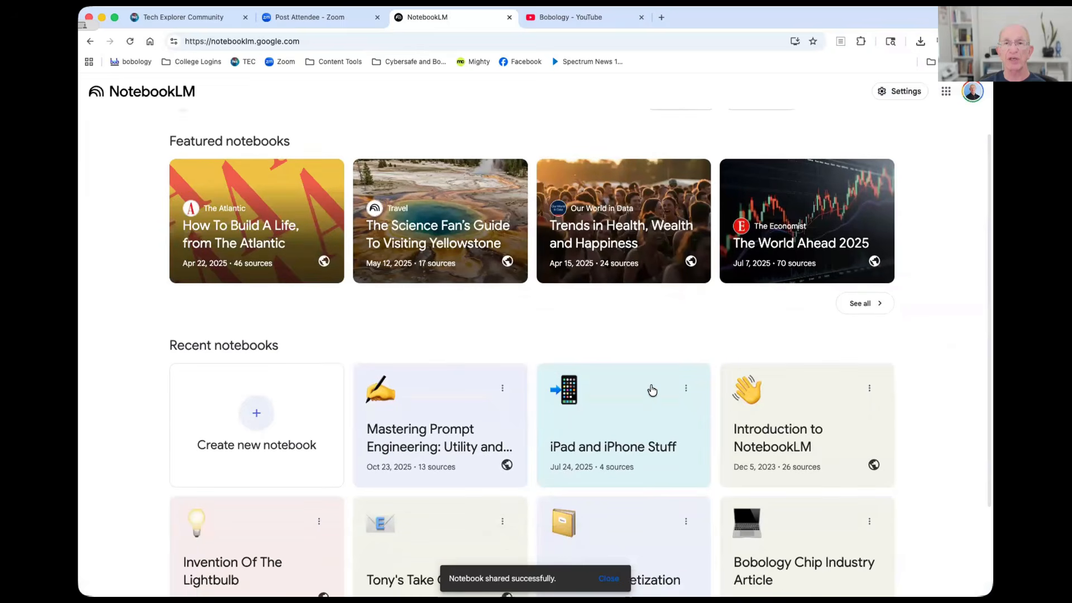
pyautogui.click(614, 240)
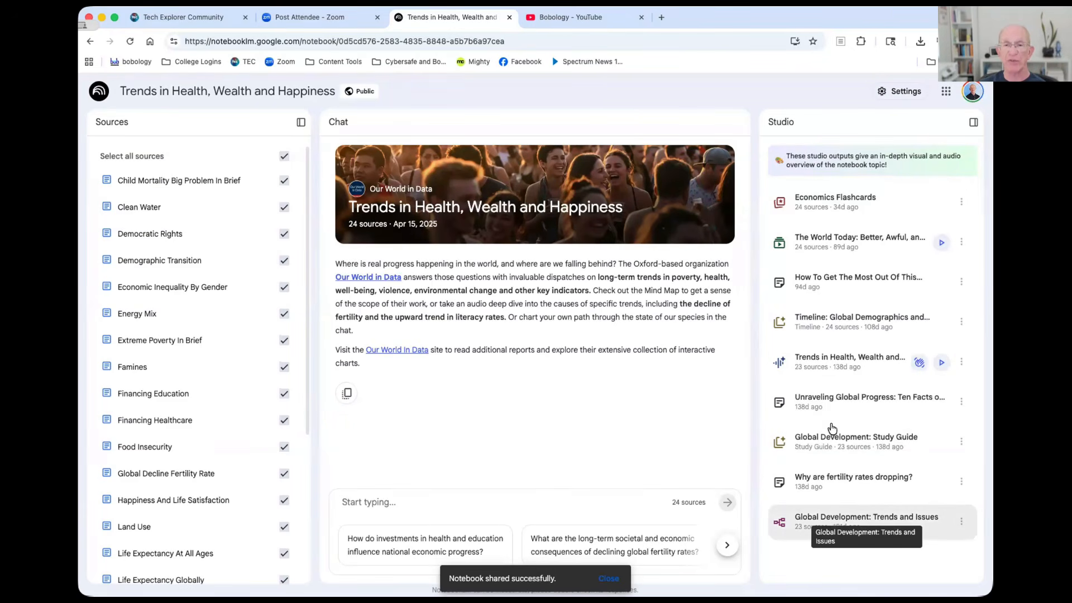
pyautogui.scroll(1, 811, 244)
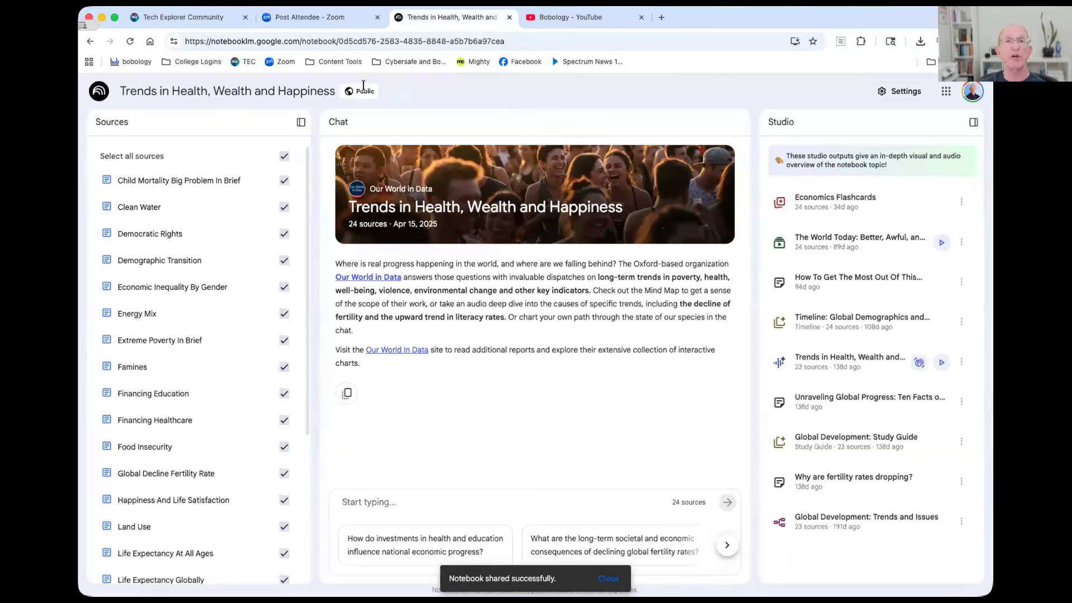
pyautogui.click(99, 91)
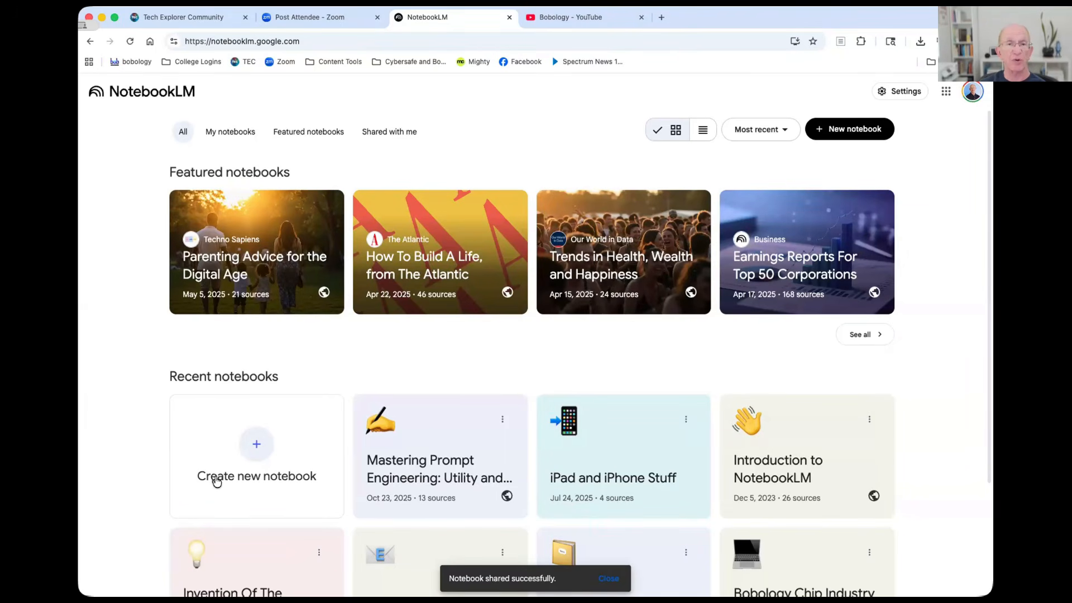
# Open the "Bobology Chip Industry Article" notebook and start generating a video overview from its source
pyautogui.scroll(-3, 244, 459)
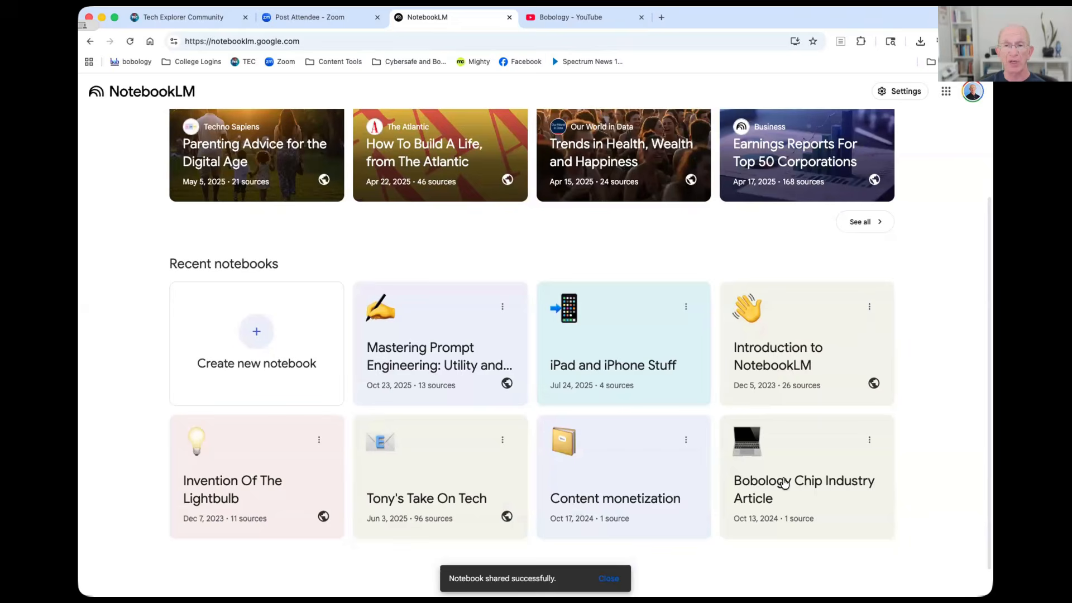
pyautogui.click(784, 483)
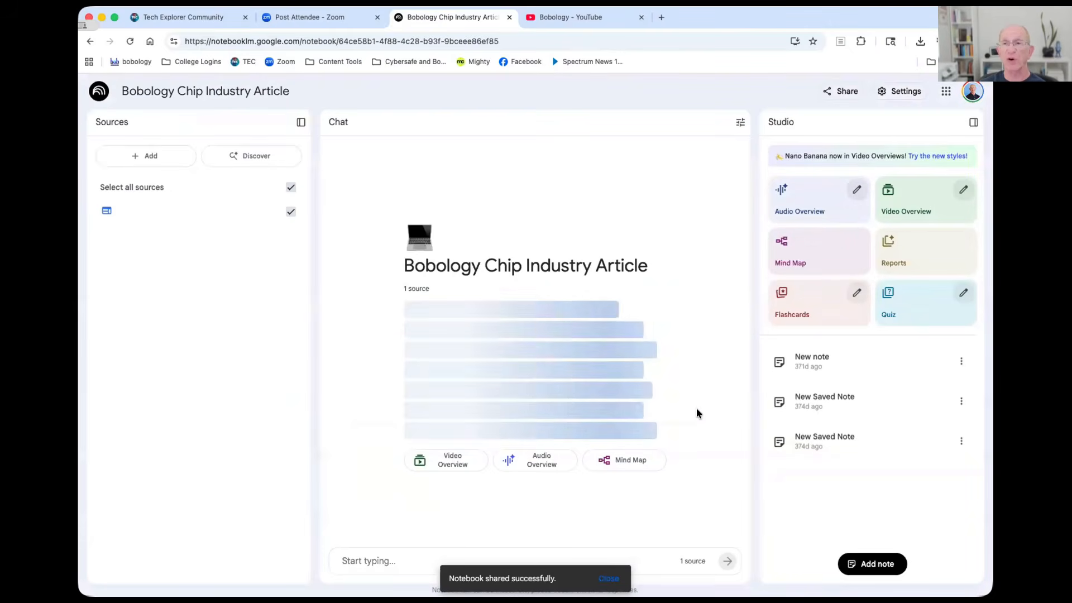
pyautogui.click(910, 208)
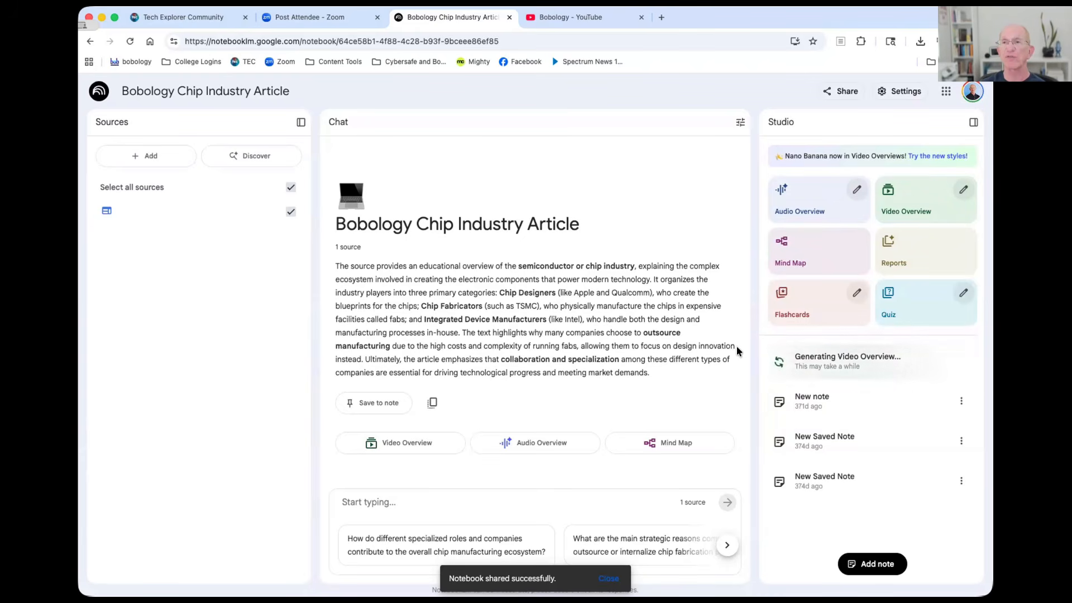
# Try the Classic and Whiteboard styles in the video overview customization, and review the audio overview options, closing both without generating
pyautogui.click(934, 156)
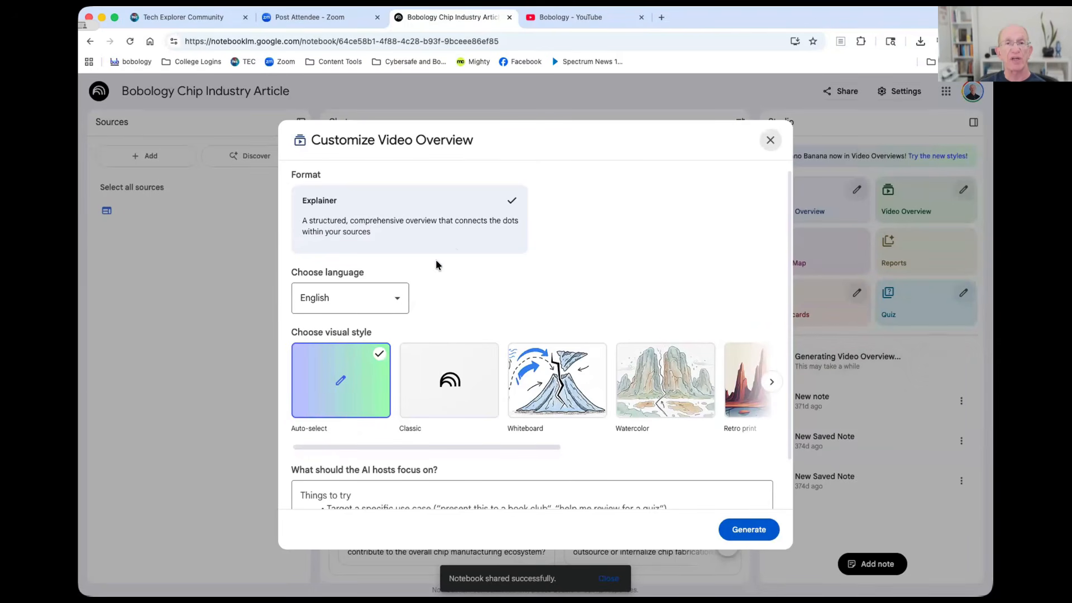
pyautogui.click(448, 387)
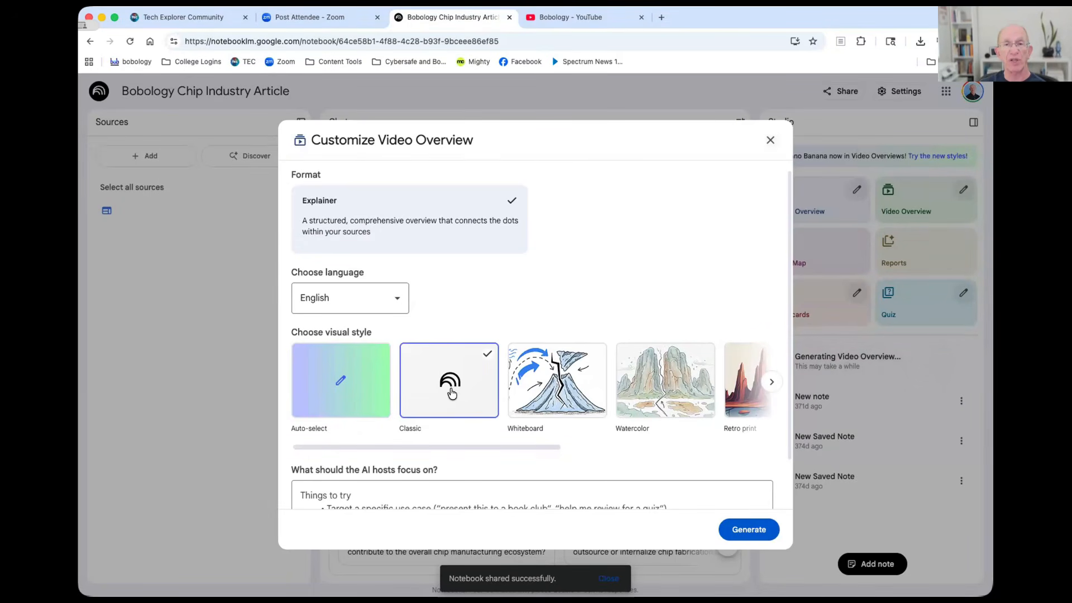
pyautogui.click(551, 390)
pyautogui.scroll(-2, 551, 389)
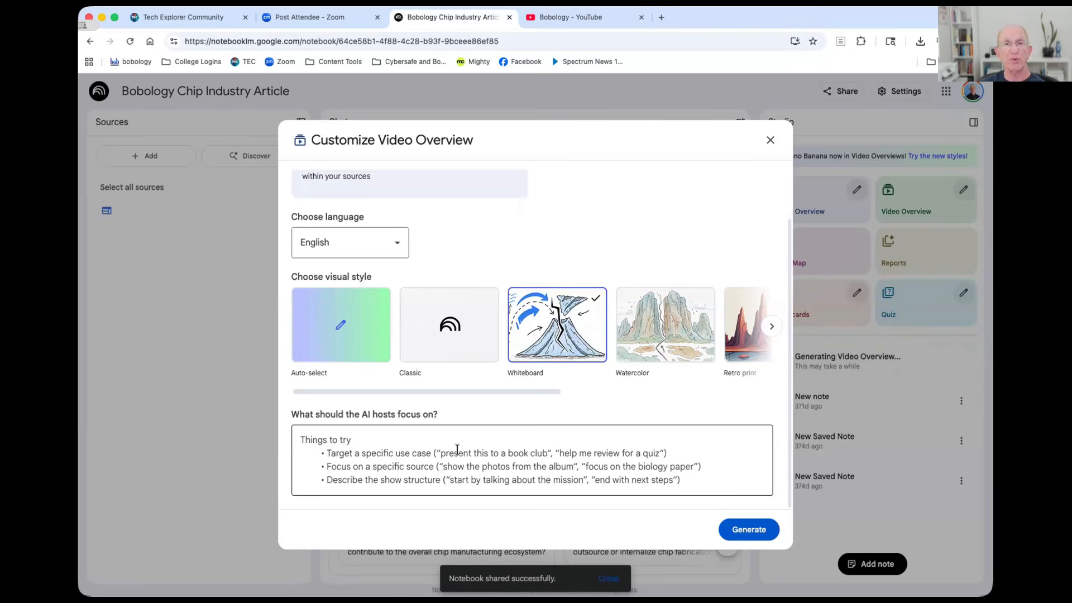
pyautogui.click(770, 140)
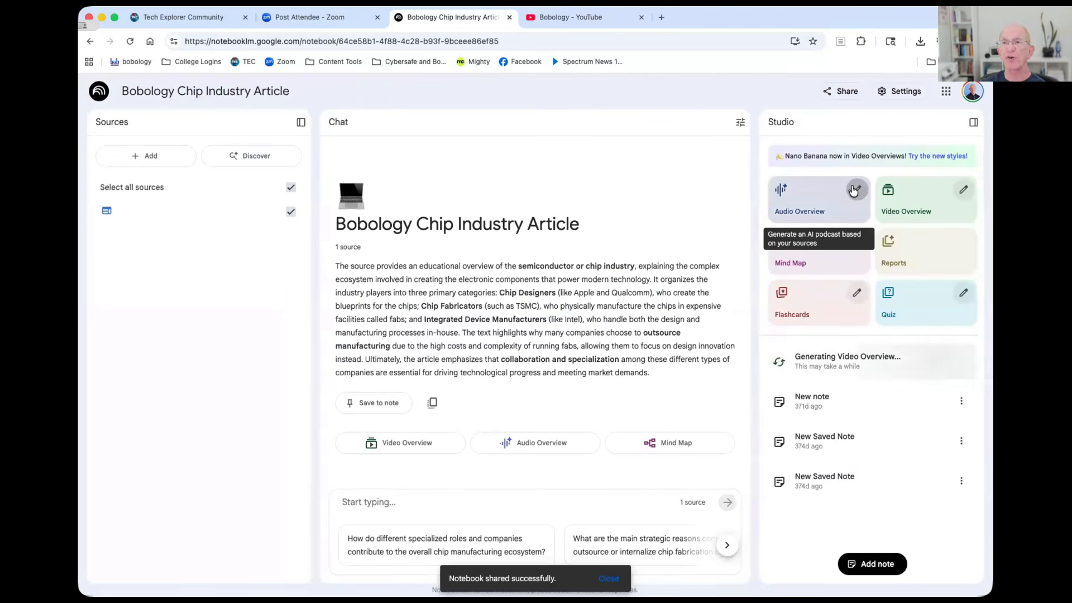
pyautogui.click(857, 189)
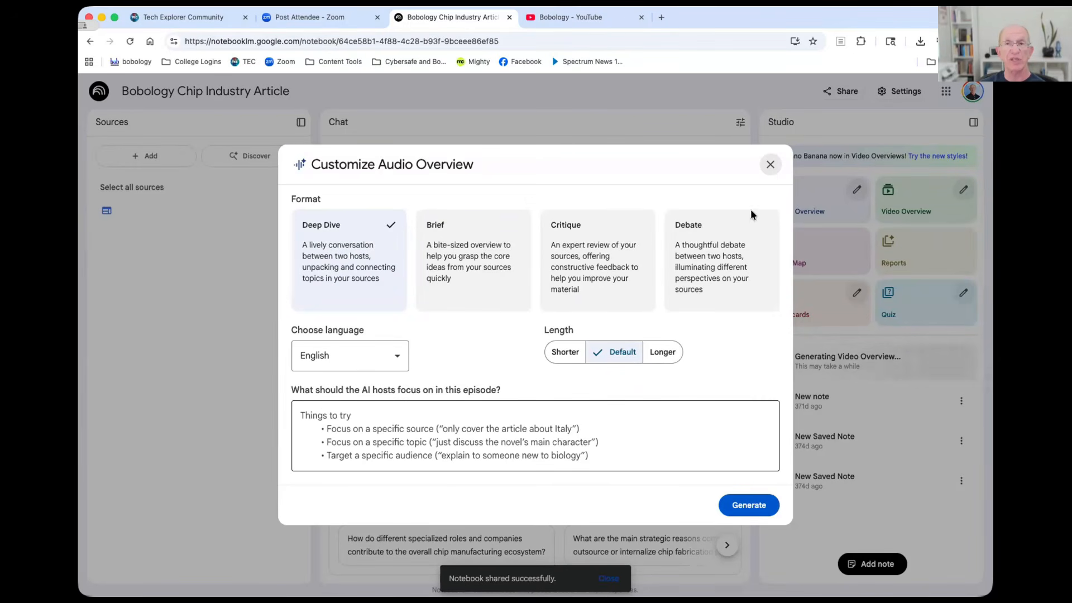
pyautogui.click(770, 165)
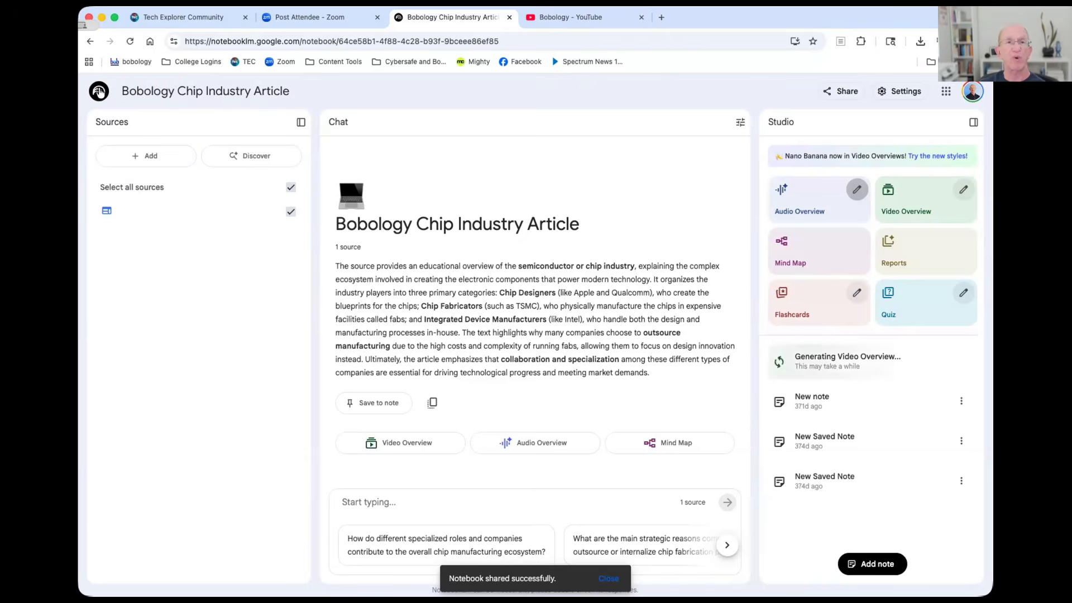
# Return to the home page and open the featured notebook "The Science Fan's Guide To Visiting Yellowstone"
pyautogui.click(99, 92)
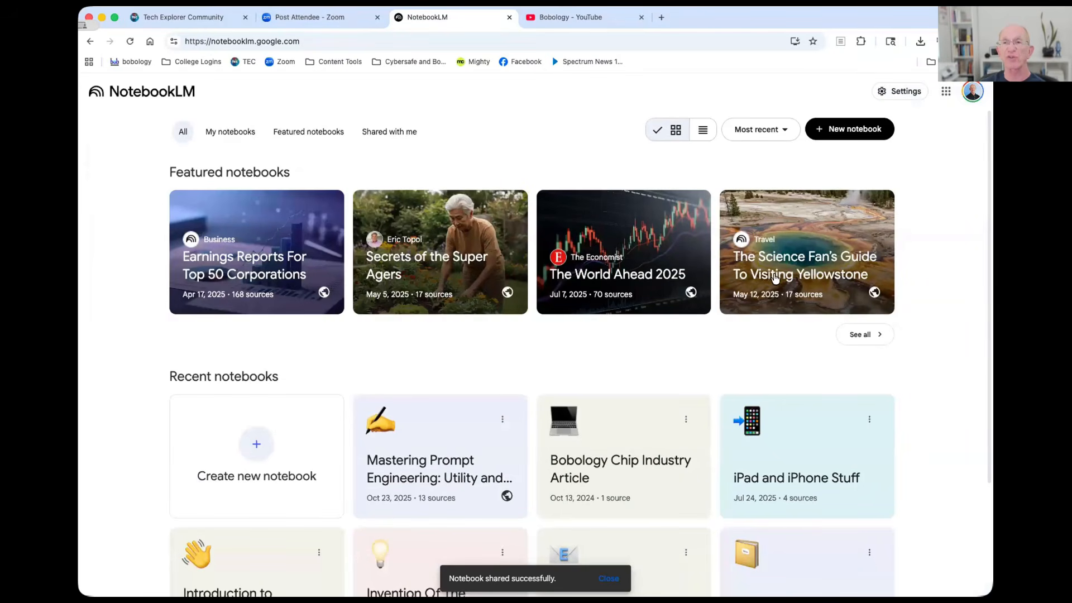
pyautogui.click(801, 268)
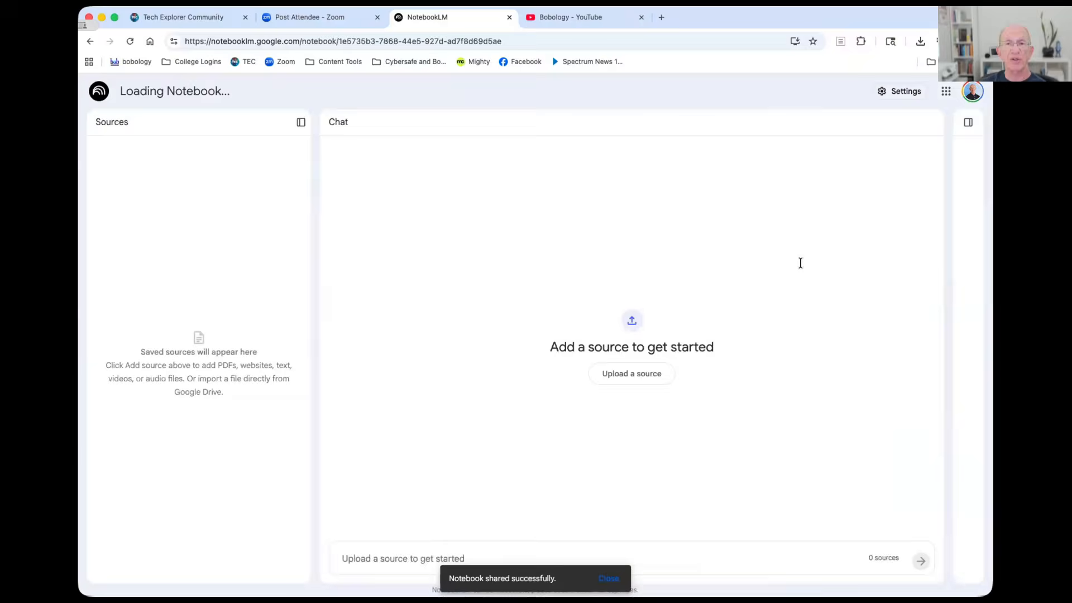